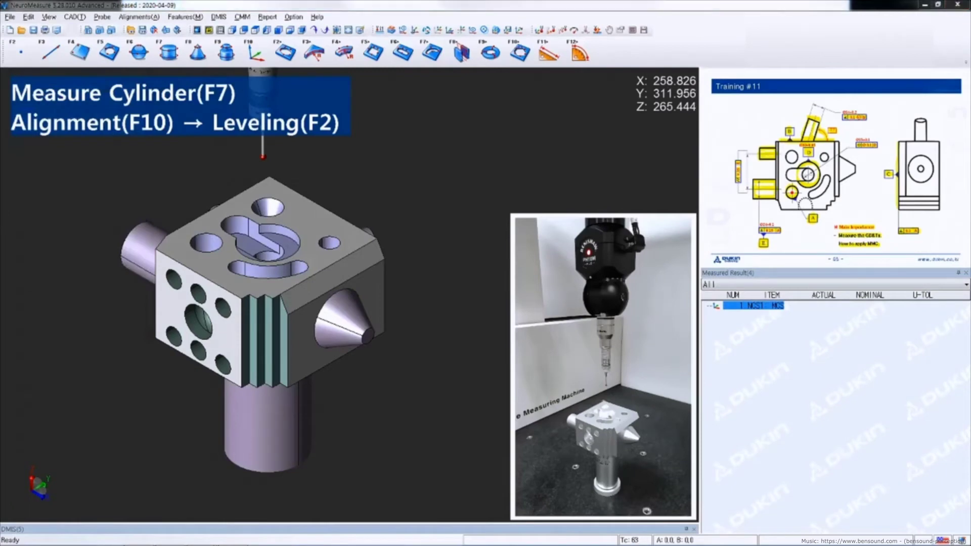
Measure the hole near the top face's corner as a cylinder and level the alignment to it
{"action": "key", "text": "F7"}
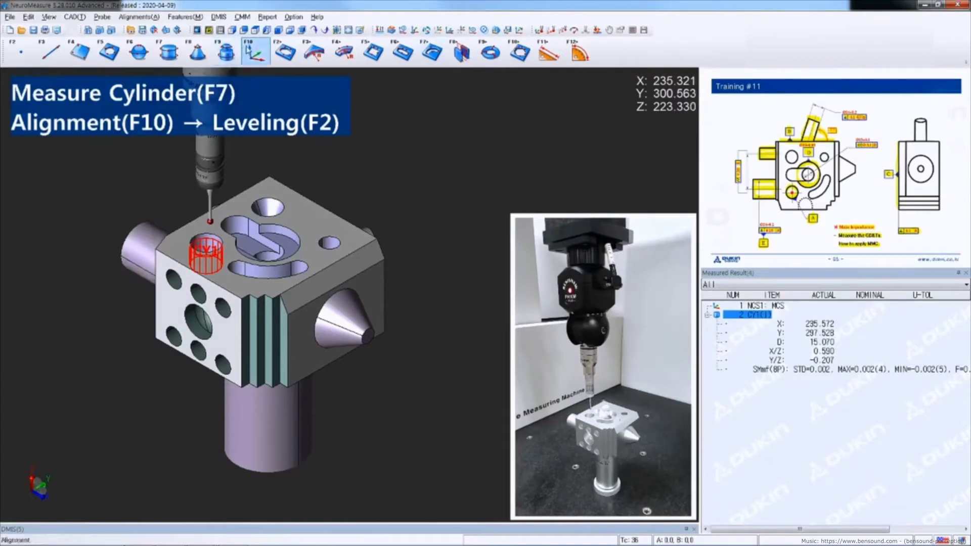
{"action": "left_click", "coordinate": [252, 53]}
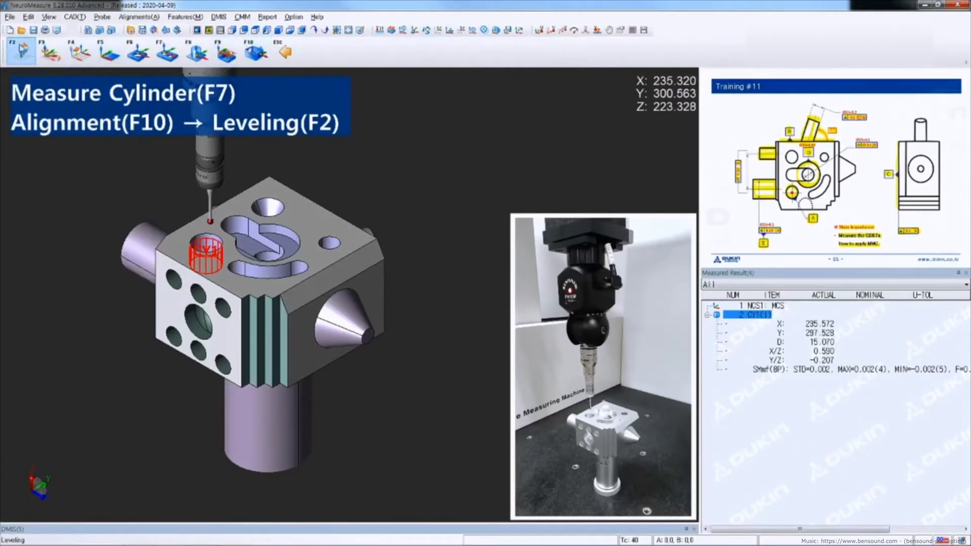
{"action": "left_click", "coordinate": [20, 49]}
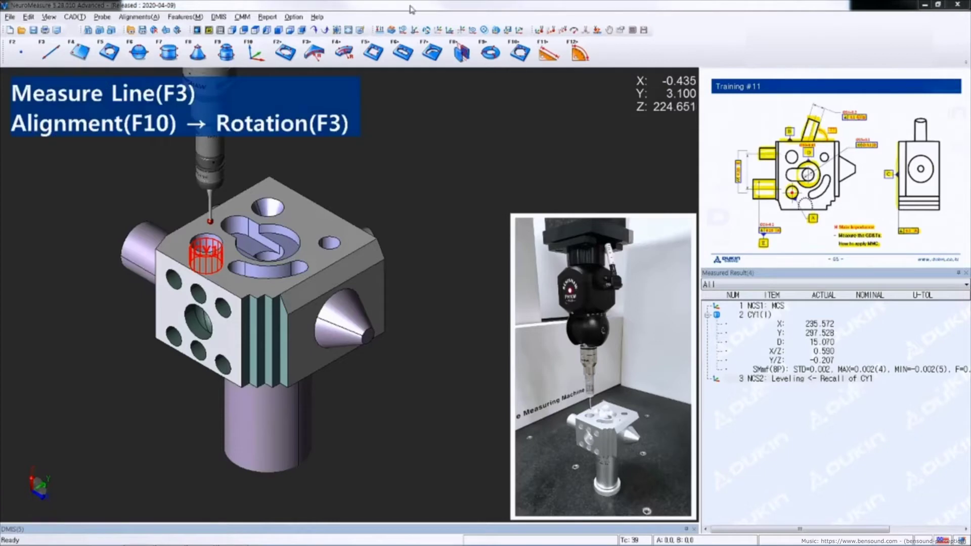
Measure a line along the block's rear side and rotate the alignment to it
{"action": "left_click", "coordinate": [57, 56]}
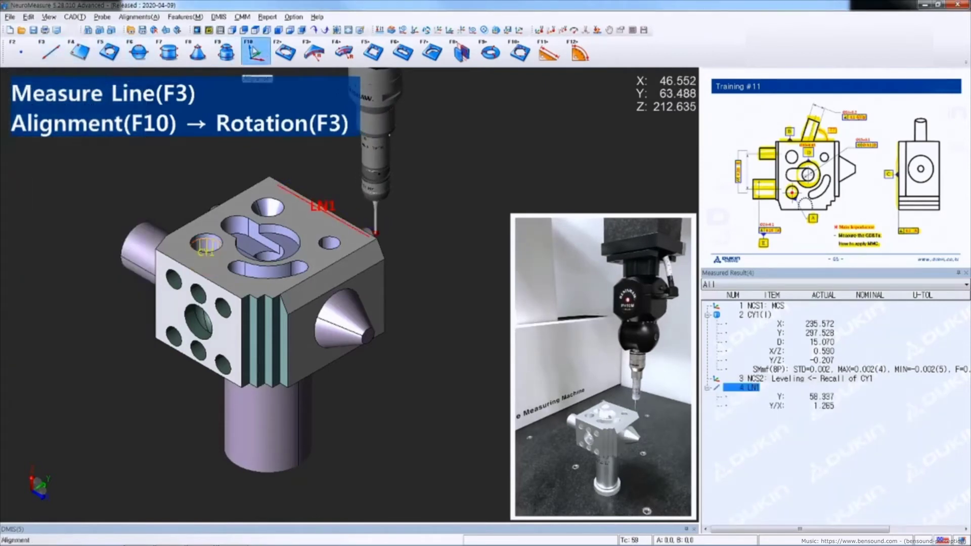
{"action": "left_click", "coordinate": [256, 52]}
{"action": "left_click", "coordinate": [46, 52]}
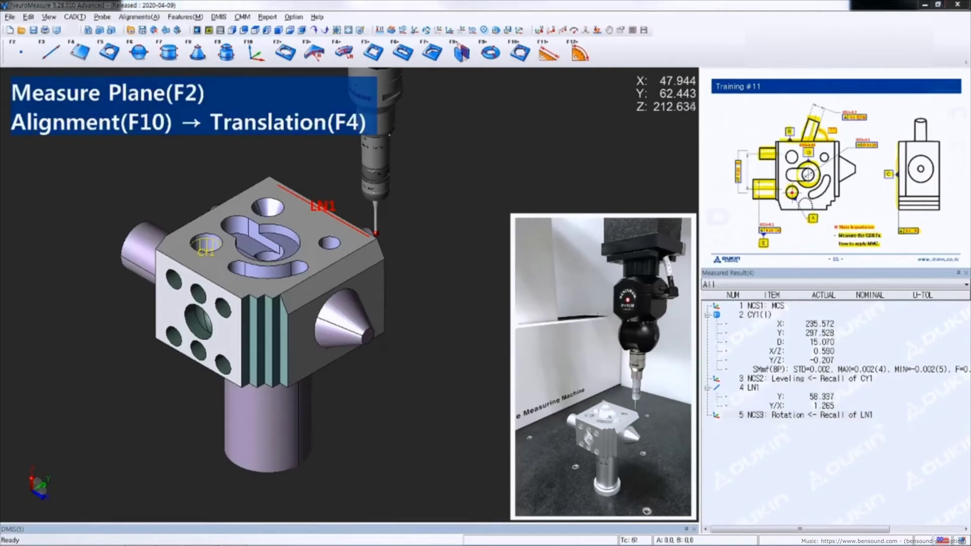
Measure the block's top face as a plane and translate the alignment's Z origin to it
{"action": "left_click", "coordinate": [81, 51]}
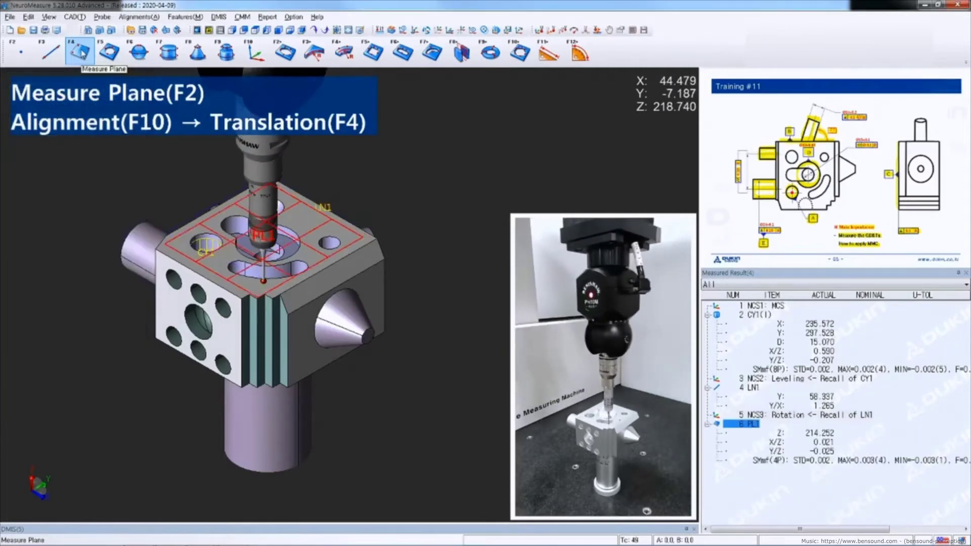
{"action": "key", "text": "F10"}
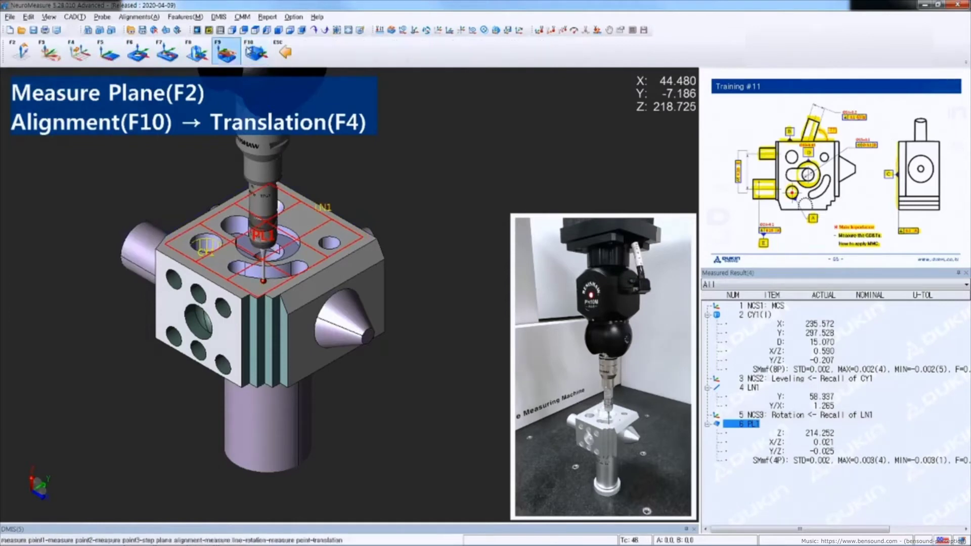
{"action": "left_click", "coordinate": [79, 53]}
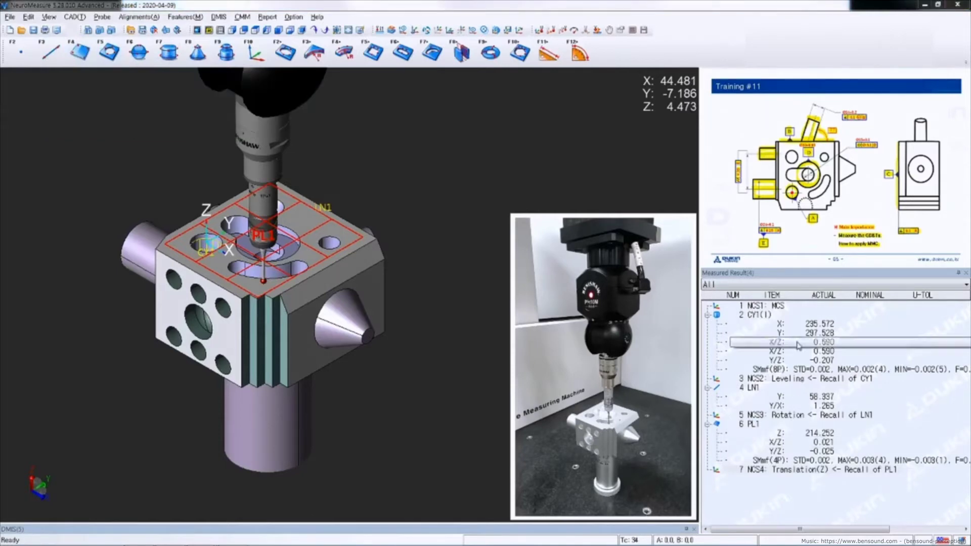
Hide the value lines of the measured results from CY1 through PL1
{"action": "left_click", "coordinate": [781, 432]}
{"action": "left_click", "coordinate": [766, 324], "text": "shift"}
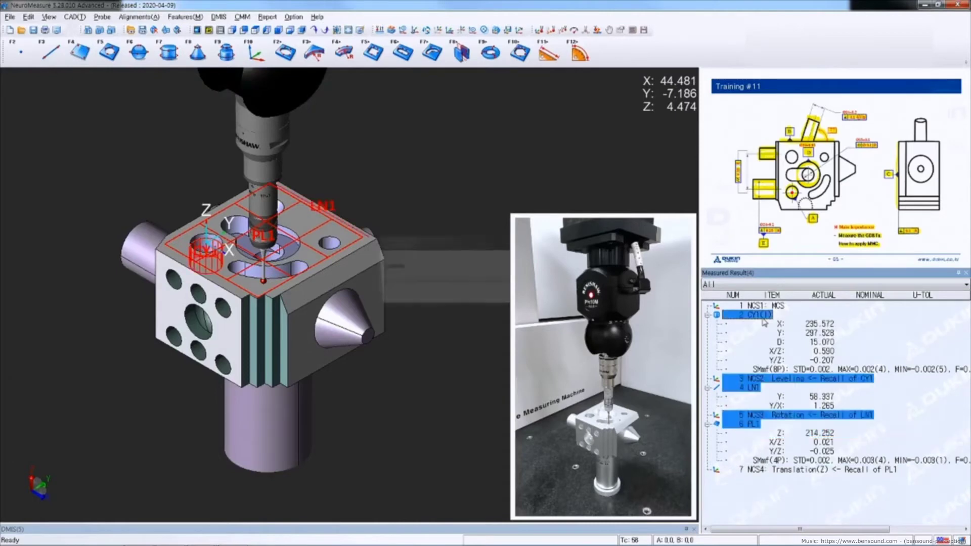
{"action": "right_click", "coordinate": [761, 321]}
{"action": "left_click", "coordinate": [815, 511]}
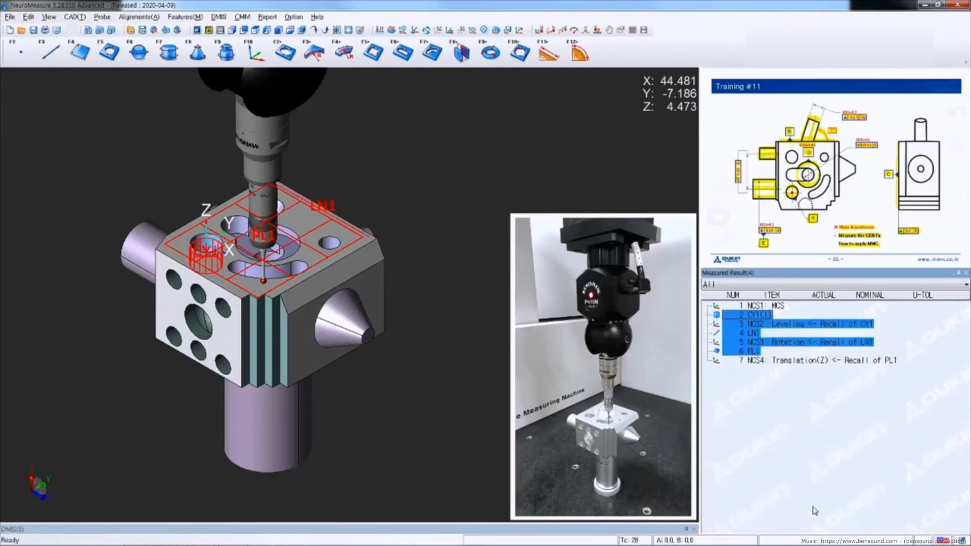
{"action": "left_click", "coordinate": [751, 360]}
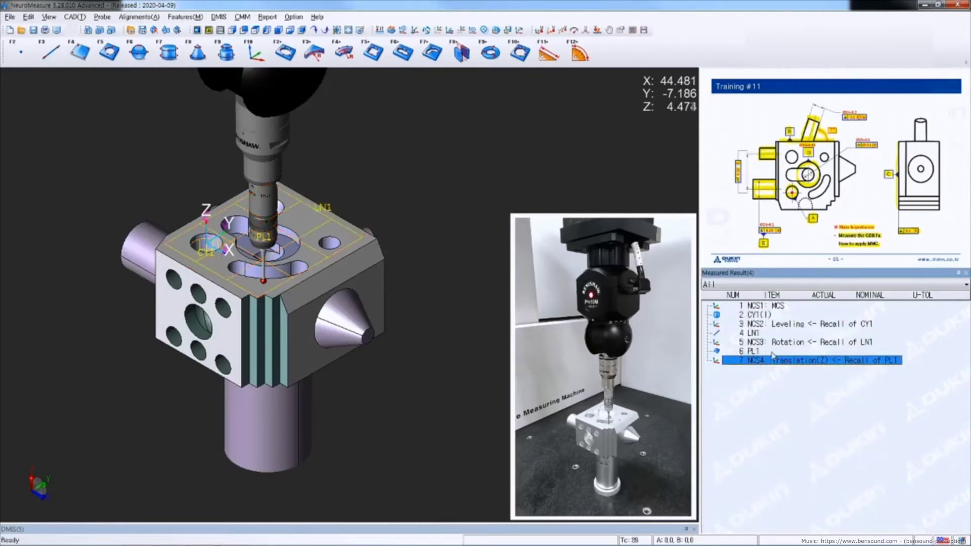
Measure the large central bore as a circle and remove X, Y and Z from its reported results
{"action": "left_click", "coordinate": [109, 50]}
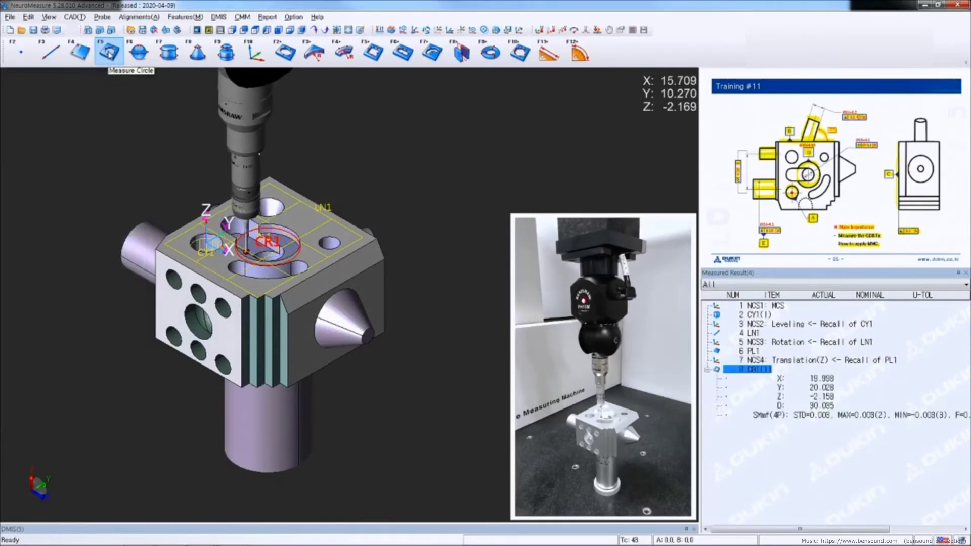
{"action": "left_click", "coordinate": [780, 378]}
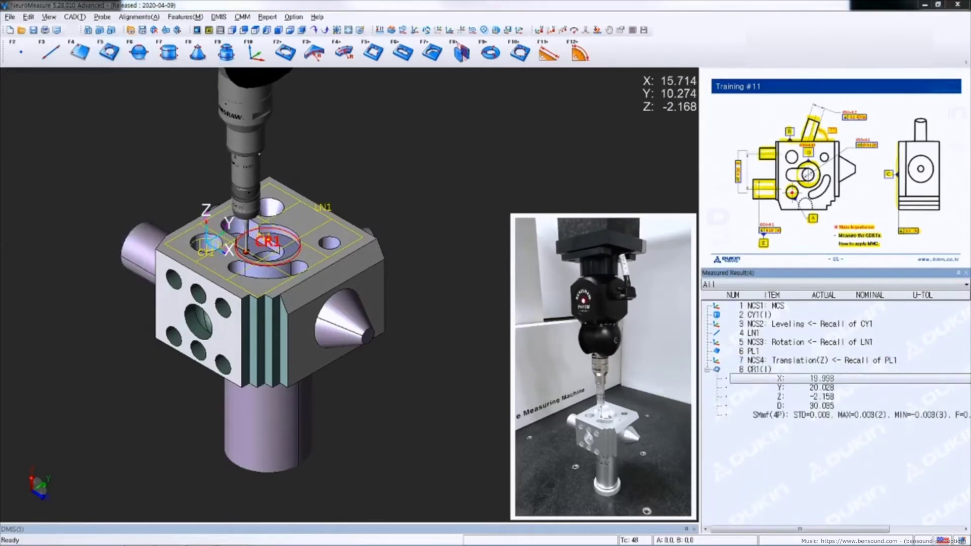
{"action": "double_click", "coordinate": [780, 378]}
{"action": "left_click", "coordinate": [123, 250]}
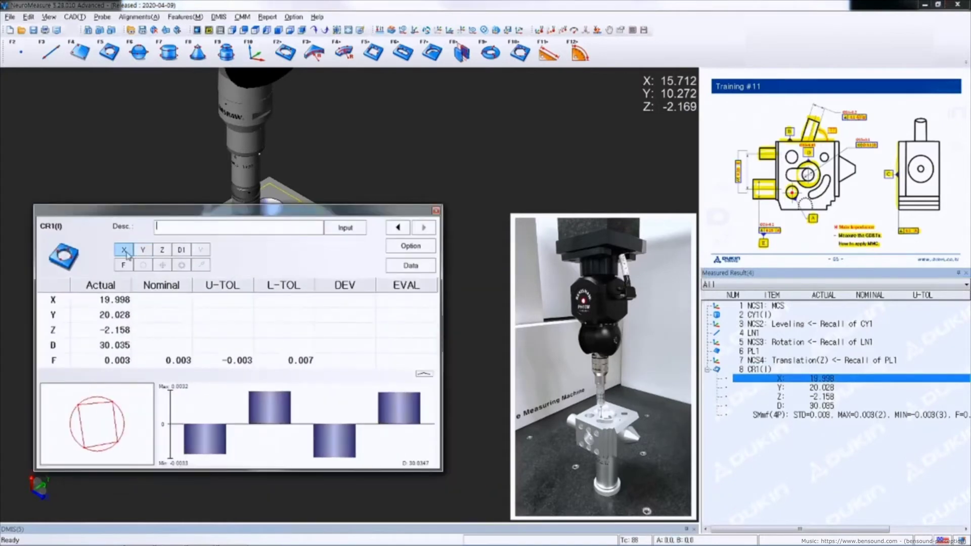
{"action": "left_click", "coordinate": [123, 265]}
{"action": "left_click", "coordinate": [143, 249]}
{"action": "left_click", "coordinate": [163, 250]}
{"action": "left_click", "coordinate": [122, 264]}
Set circle CR1's nominal diameter to 30 with a tolerance of 0.1 and close its result window
{"action": "left_click", "coordinate": [162, 299]}
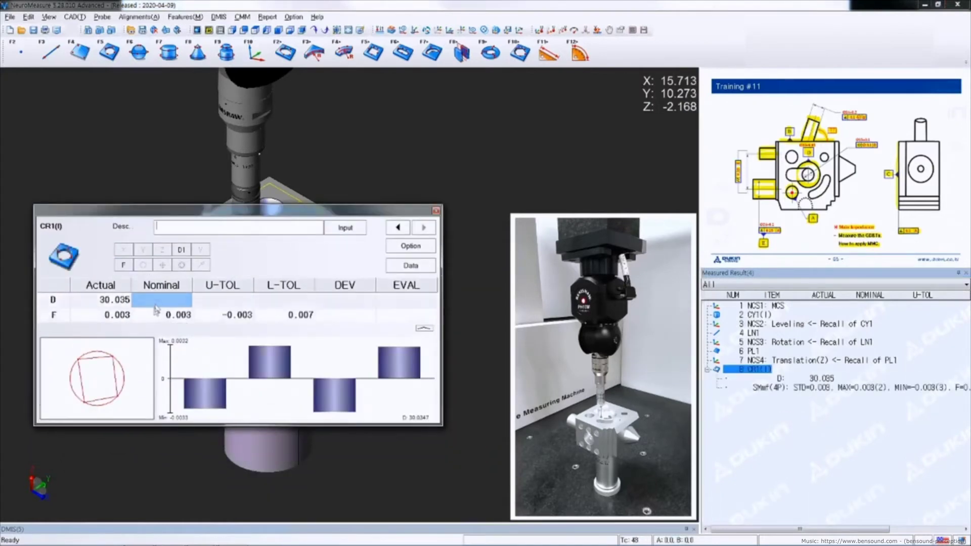
{"action": "type", "text": "30"}
{"action": "key", "text": "Return"}
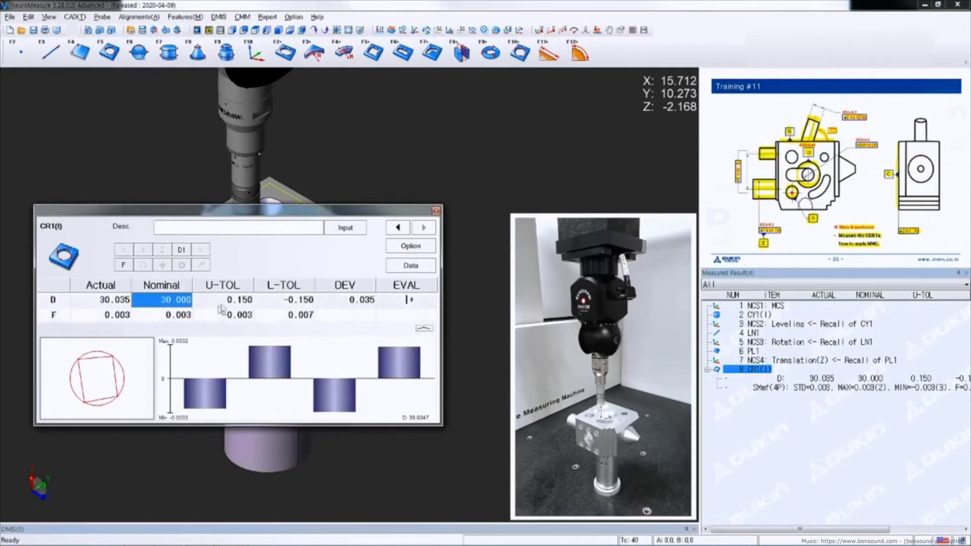
{"action": "left_click", "coordinate": [223, 300]}
{"action": "type", "text": "0.1"}
{"action": "key", "text": "Return"}
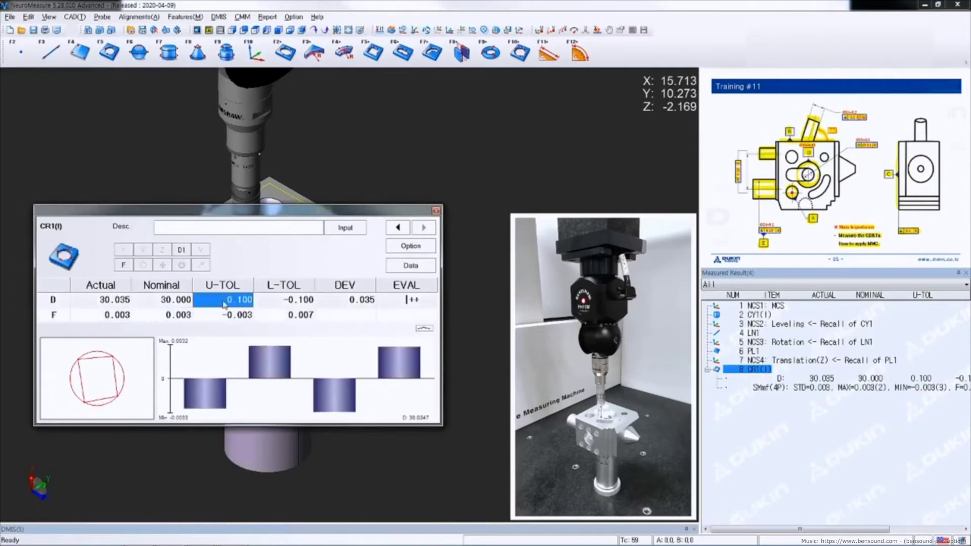
{"action": "left_click", "coordinate": [436, 211]}
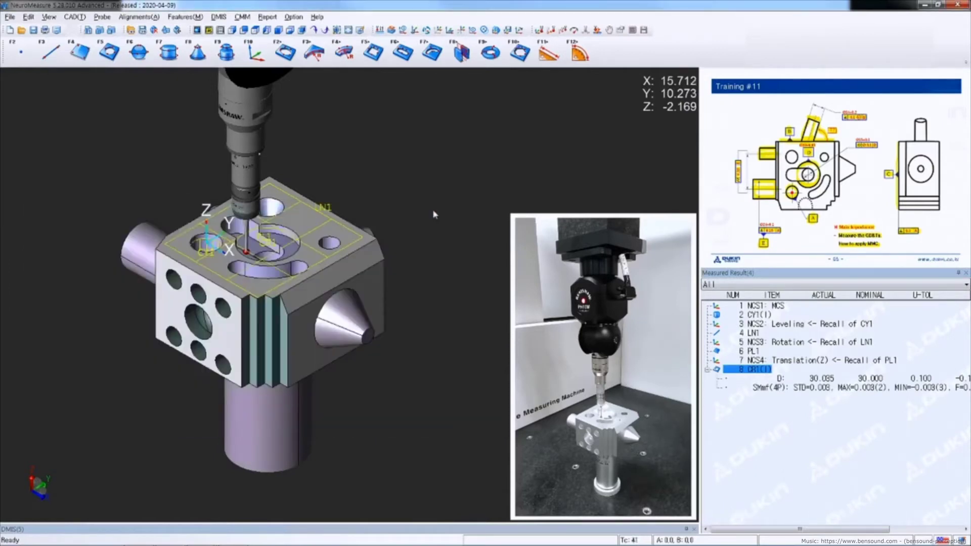
Measure the smaller inner bore as a circle and add its concentricity with CR1 as the first datum
{"action": "left_click", "coordinate": [111, 55]}
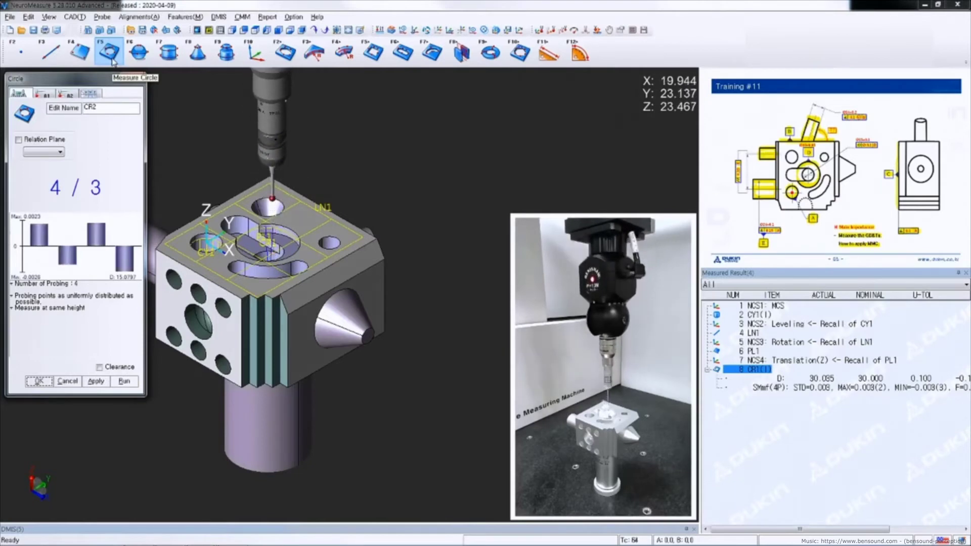
{"action": "key", "text": "Return"}
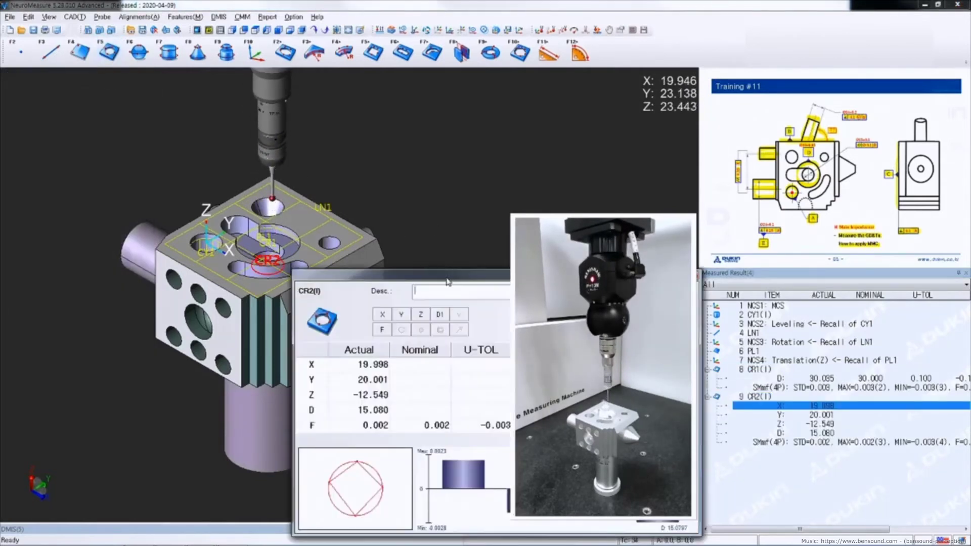
{"action": "left_click", "coordinate": [199, 242]}
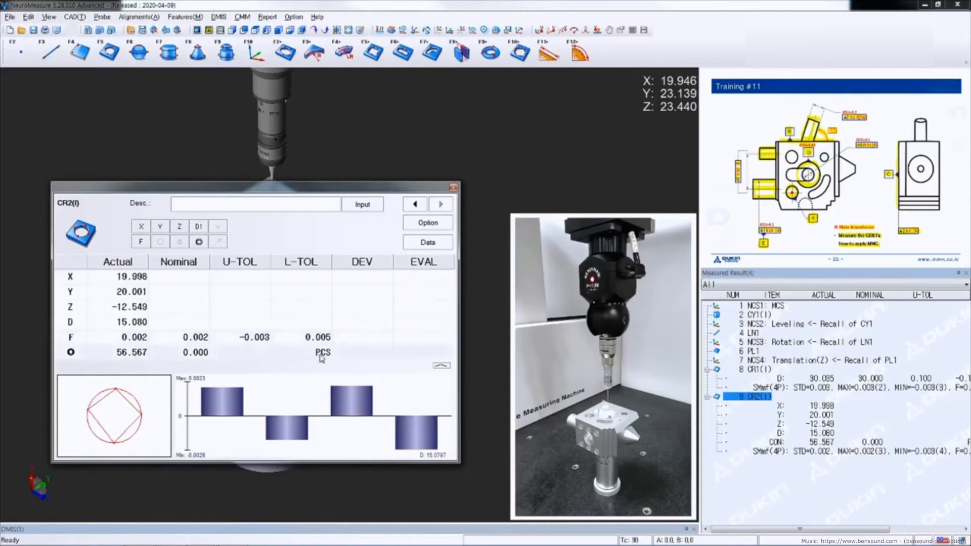
{"action": "left_click", "coordinate": [71, 354]}
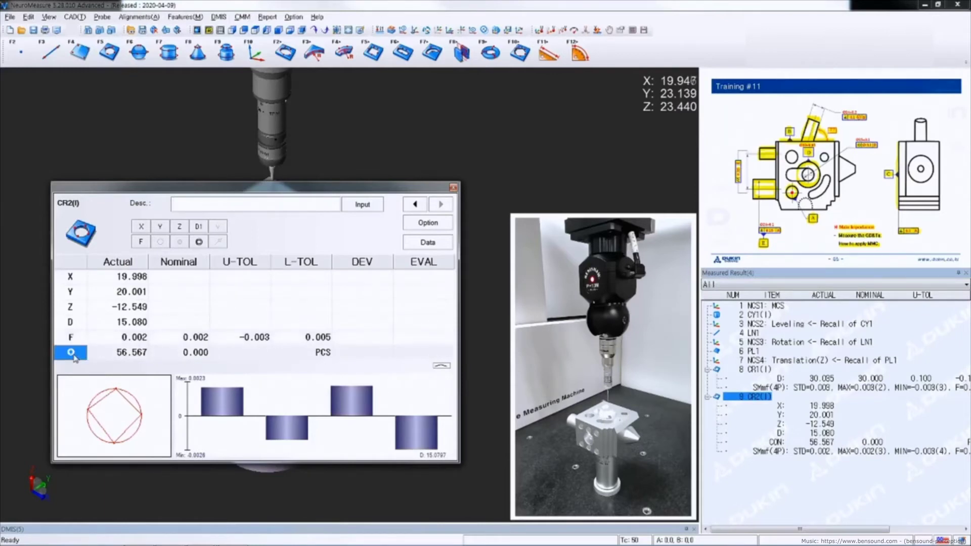
{"action": "left_click", "coordinate": [126, 240]}
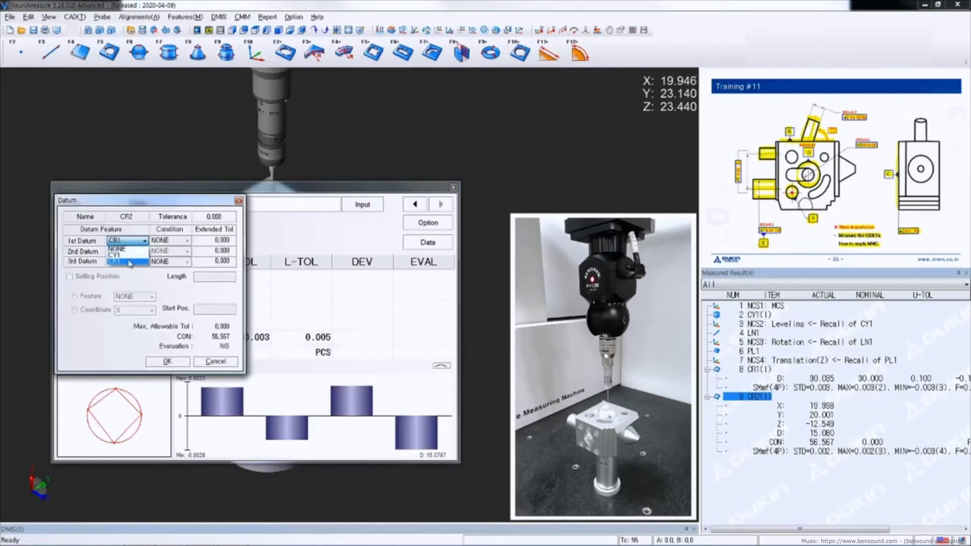
{"action": "left_click", "coordinate": [130, 262]}
{"action": "left_click", "coordinate": [168, 362]}
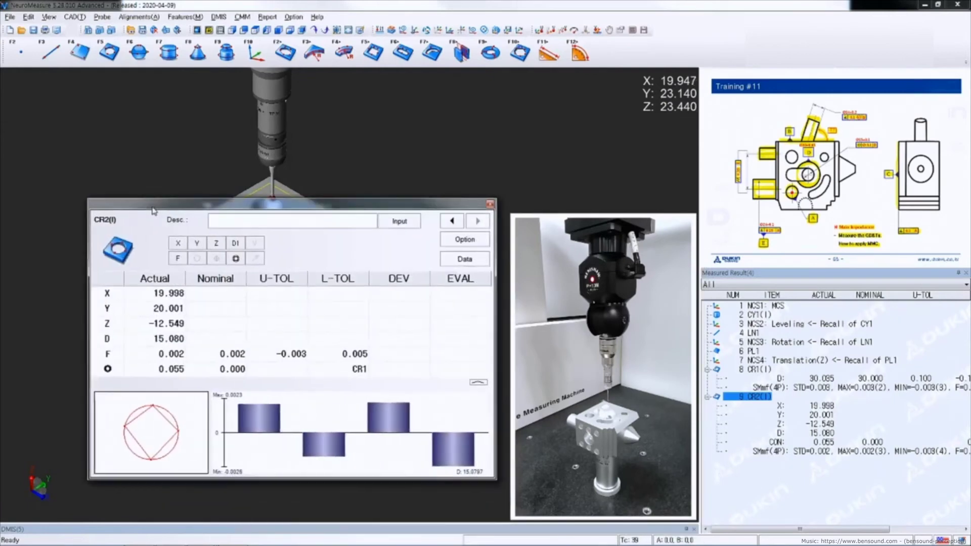
Remove X, Y and Z from circle CR2's reported results and set its nominal diameter to 15
{"action": "left_click", "coordinate": [177, 246]}
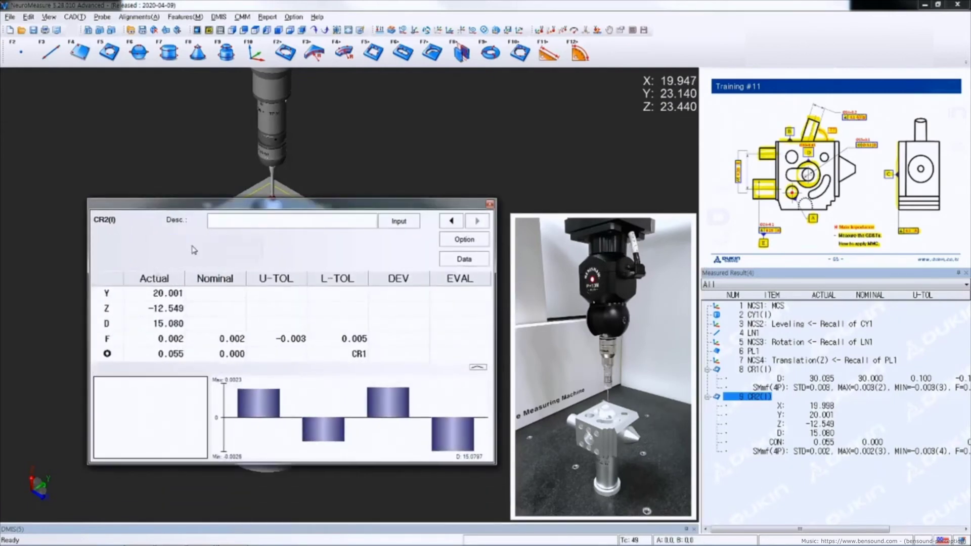
{"action": "left_click", "coordinate": [197, 246]}
{"action": "left_click", "coordinate": [216, 247]}
{"action": "left_click", "coordinate": [209, 294]}
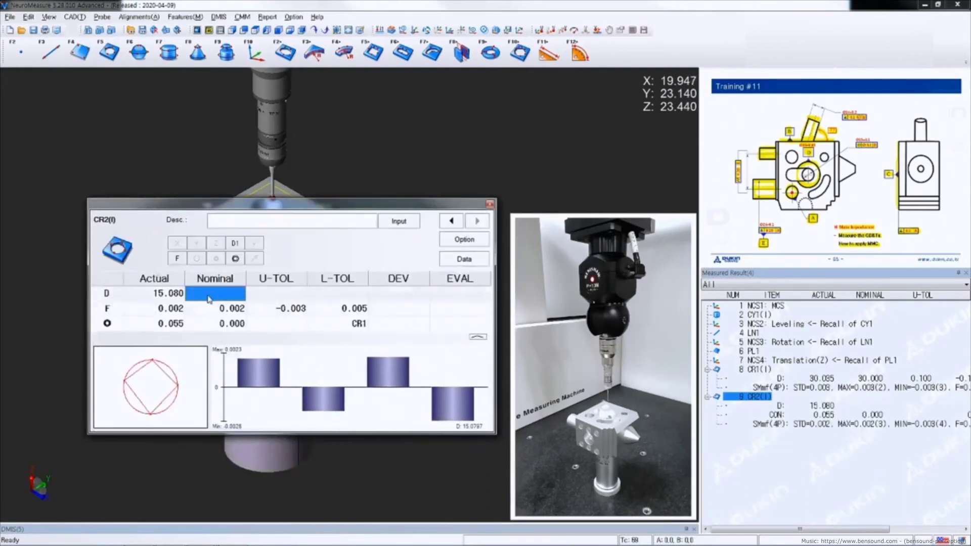
{"action": "type", "text": "15"}
{"action": "key", "text": "Return"}
Set circle CR2's concentricity tolerance to 0.1 and close its result window
{"action": "key", "text": "Down"}
{"action": "key", "text": "Down"}
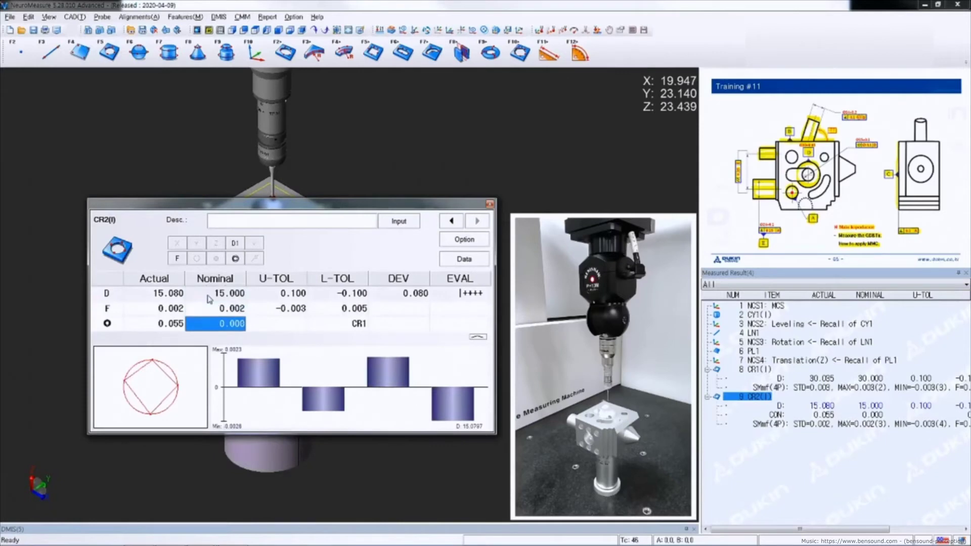
{"action": "type", "text": "0"}
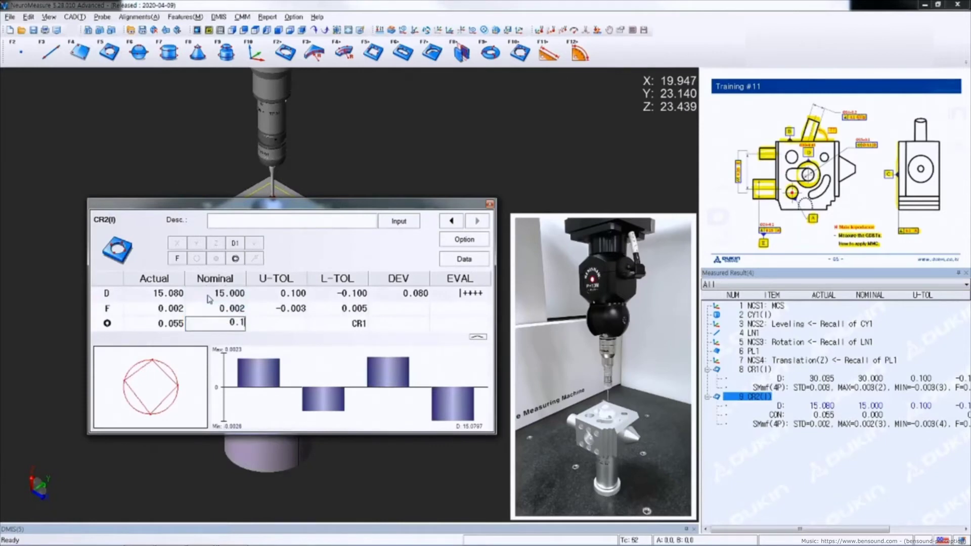
{"action": "type", "text": ".1"}
{"action": "key", "text": "Return"}
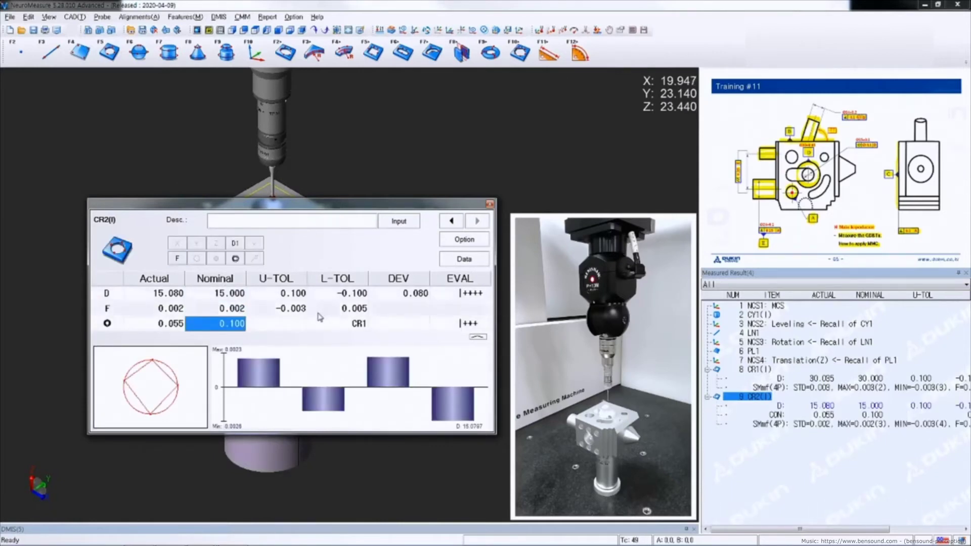
{"action": "left_click", "coordinate": [489, 204]}
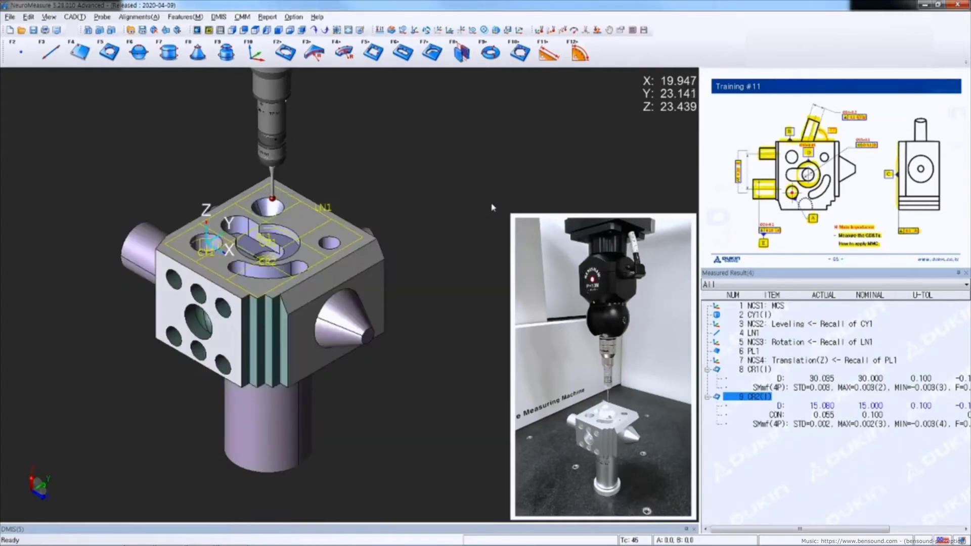
Measure the angled outer cylinder and remove its X, Z and both angle items from the reported results
{"action": "left_click", "coordinate": [174, 62]}
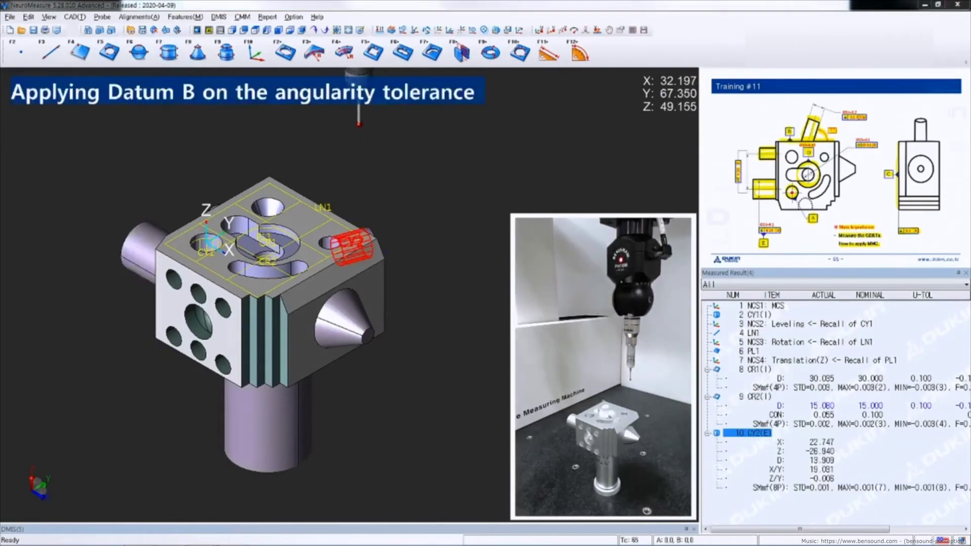
{"action": "double_click", "coordinate": [749, 451]}
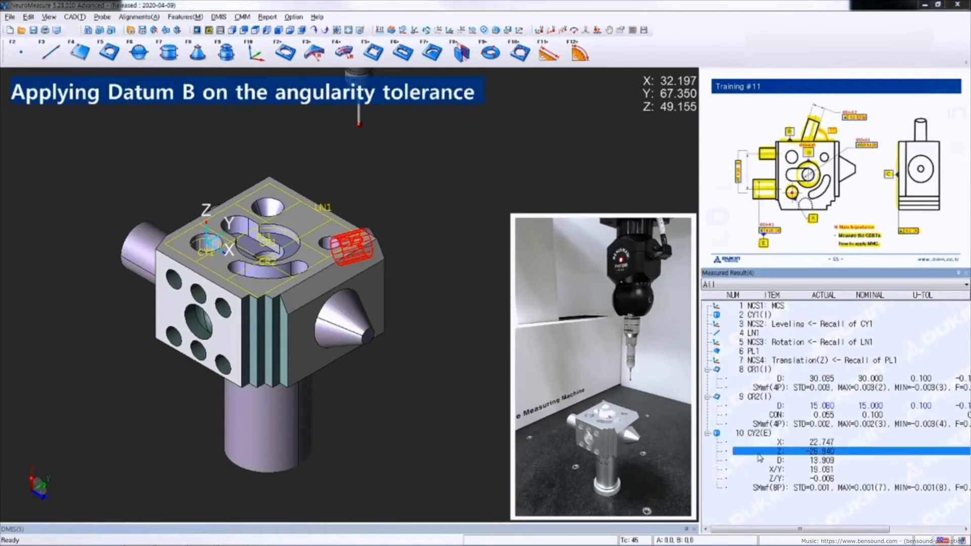
{"action": "left_click_drag", "start_coordinate": [463, 263], "coordinate": [207, 181]}
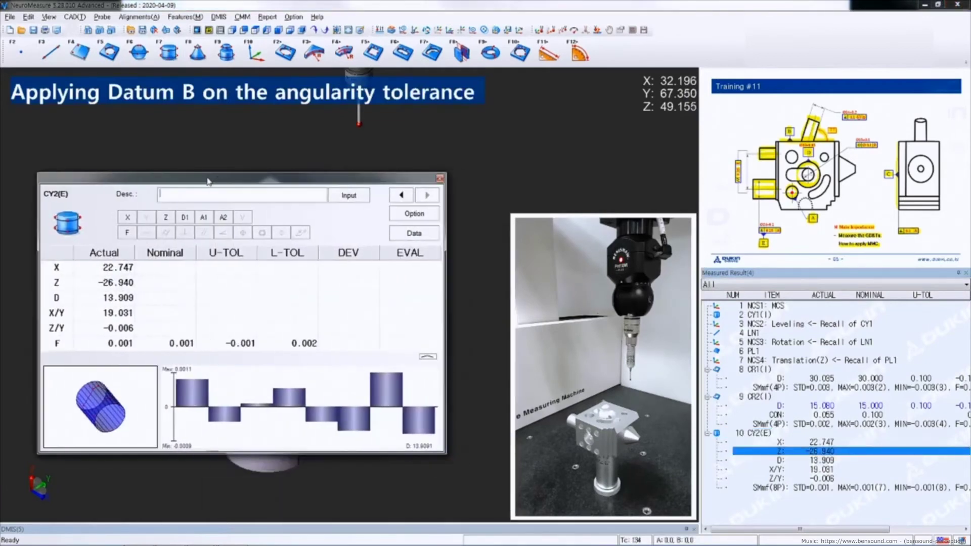
{"action": "left_click", "coordinate": [127, 218]}
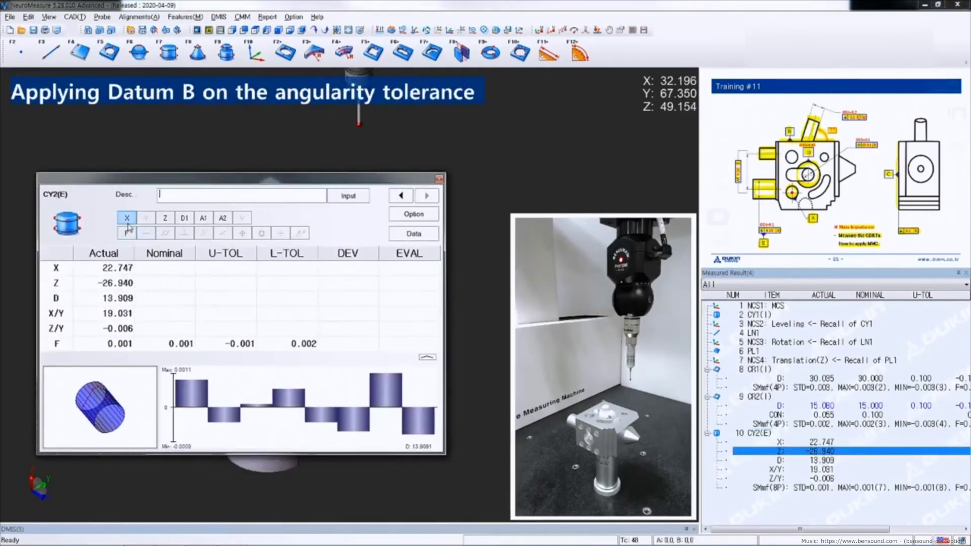
{"action": "left_click", "coordinate": [165, 218]}
{"action": "left_click", "coordinate": [207, 220]}
{"action": "left_click", "coordinate": [207, 220]}
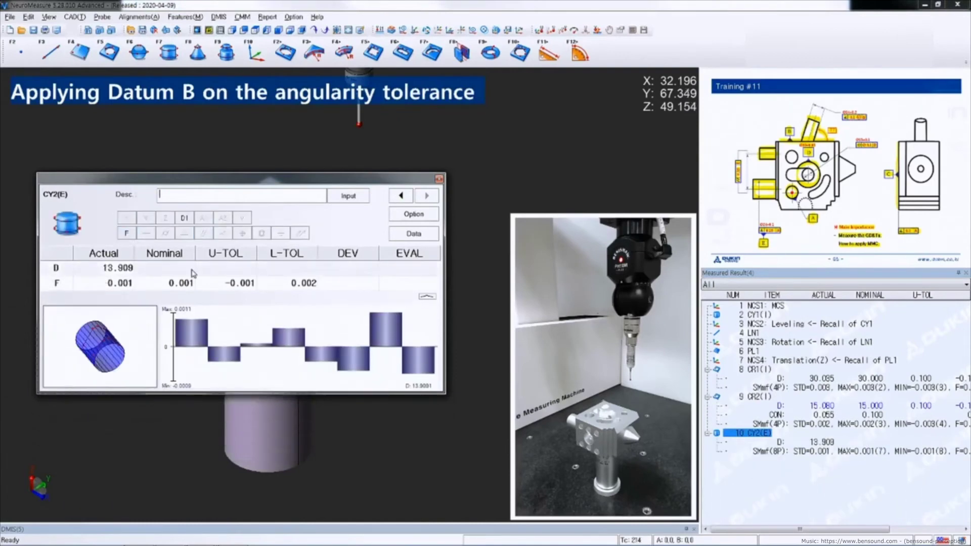
Set cylinder CY2's nominal diameter to 14 and add an angularity evaluation
{"action": "left_click", "coordinate": [180, 268]}
{"action": "type", "text": "14"}
{"action": "key", "text": "Return"}
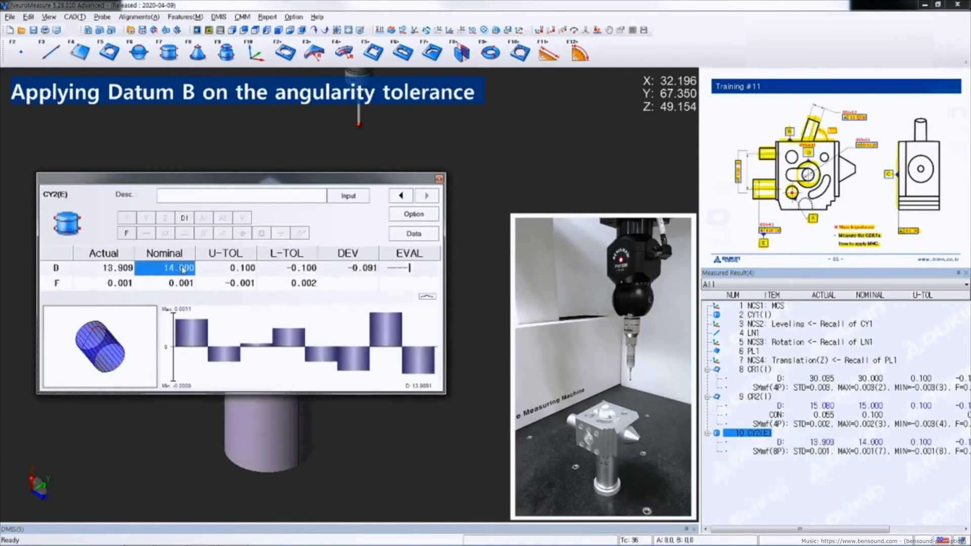
{"action": "left_click", "coordinate": [223, 233]}
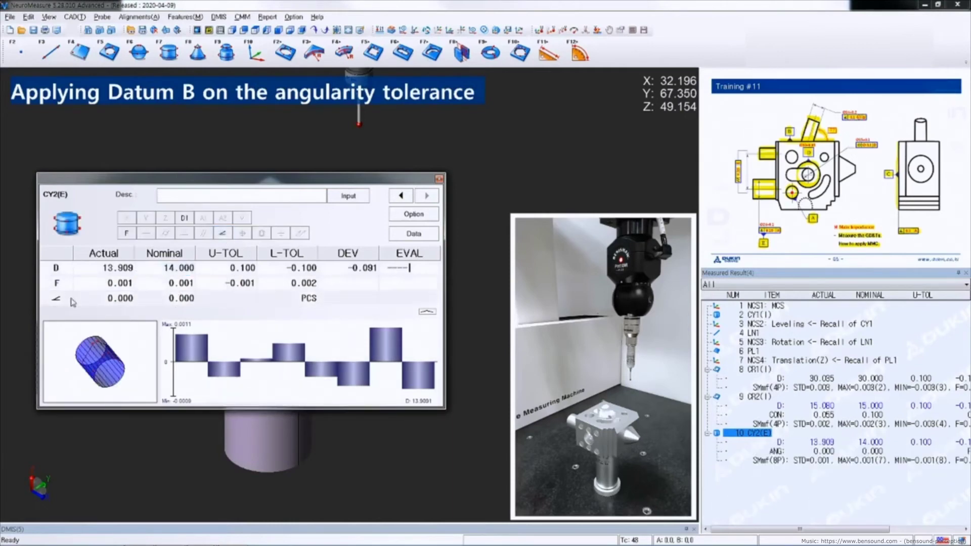
Assign line LN1 as the first datum of cylinder CY2's angularity
{"action": "double_click", "coordinate": [58, 301]}
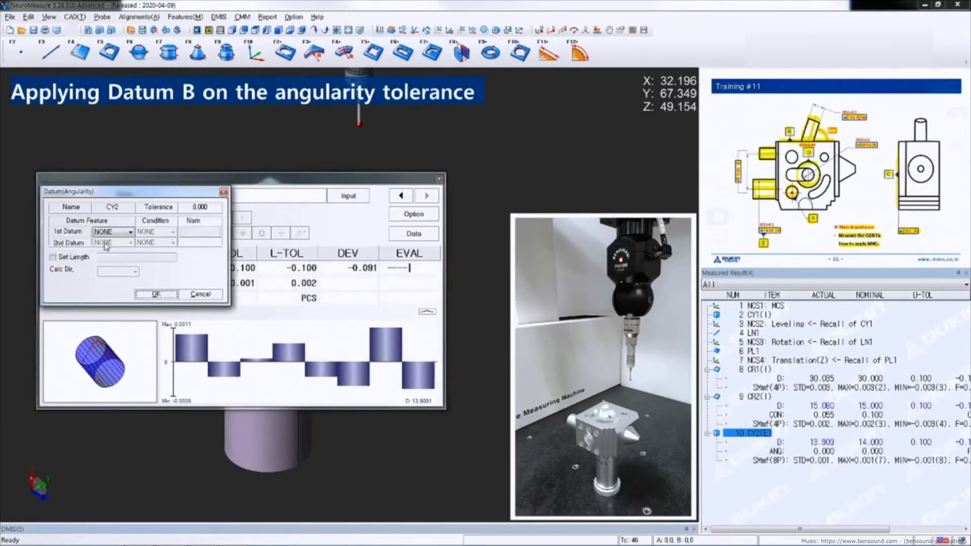
{"action": "left_click", "coordinate": [112, 237]}
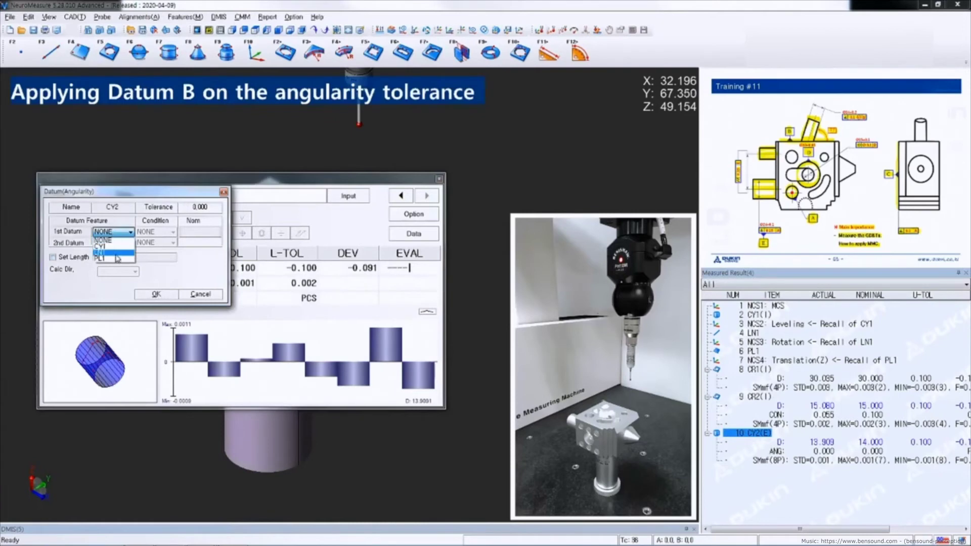
{"action": "left_click", "coordinate": [116, 252]}
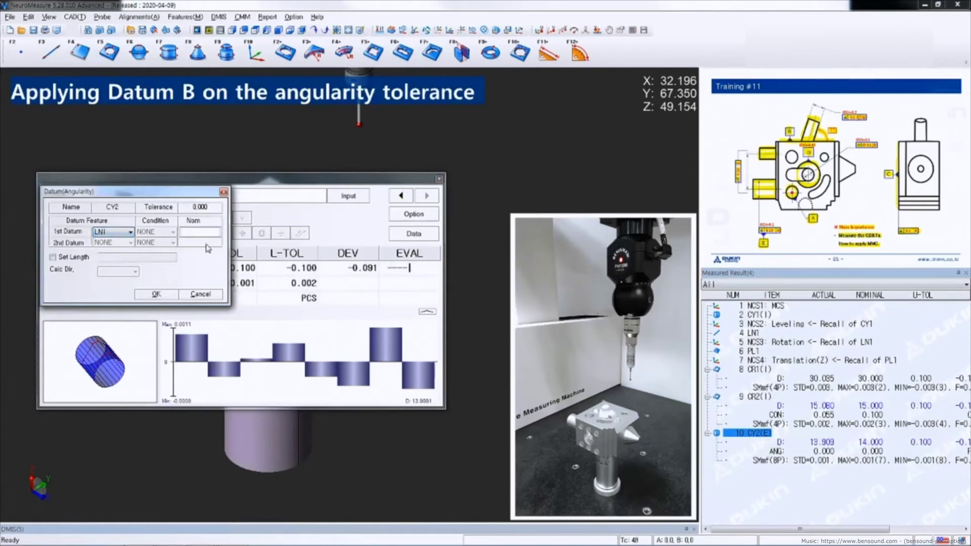
{"action": "left_click", "coordinate": [156, 294]}
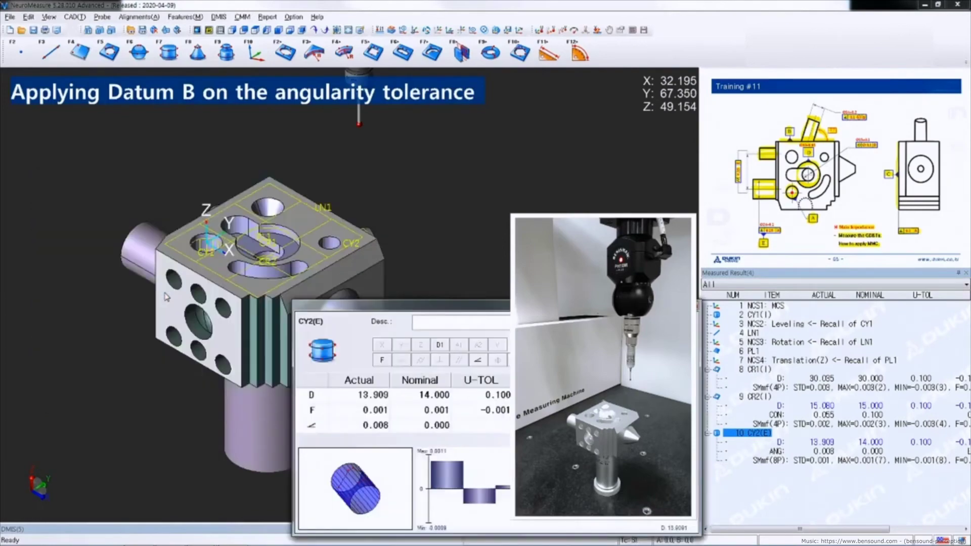
Set cylinder CY2's angularity tolerance to 0.1 and close its result window
{"action": "left_click_drag", "start_coordinate": [399, 311], "coordinate": [165, 249]}
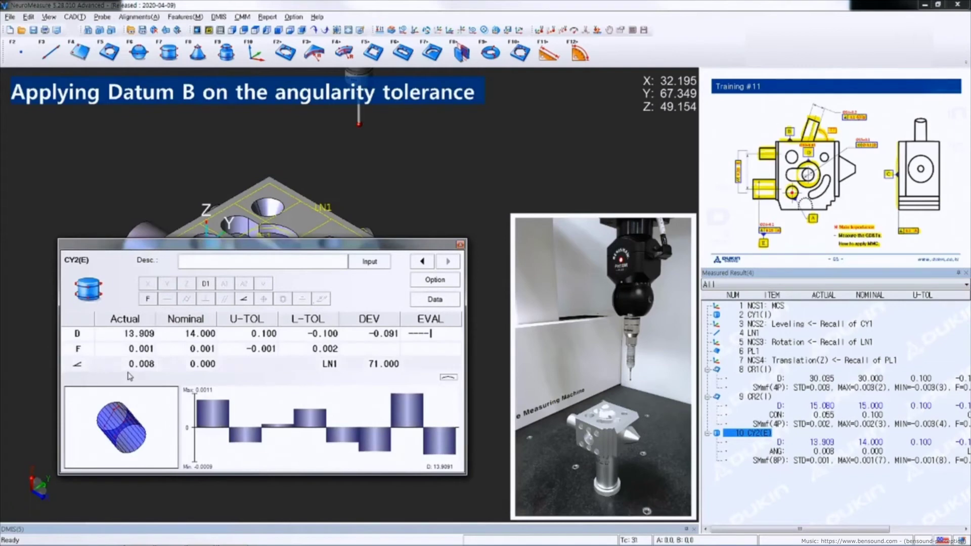
{"action": "left_click", "coordinate": [193, 368]}
{"action": "type", "text": "0.1"}
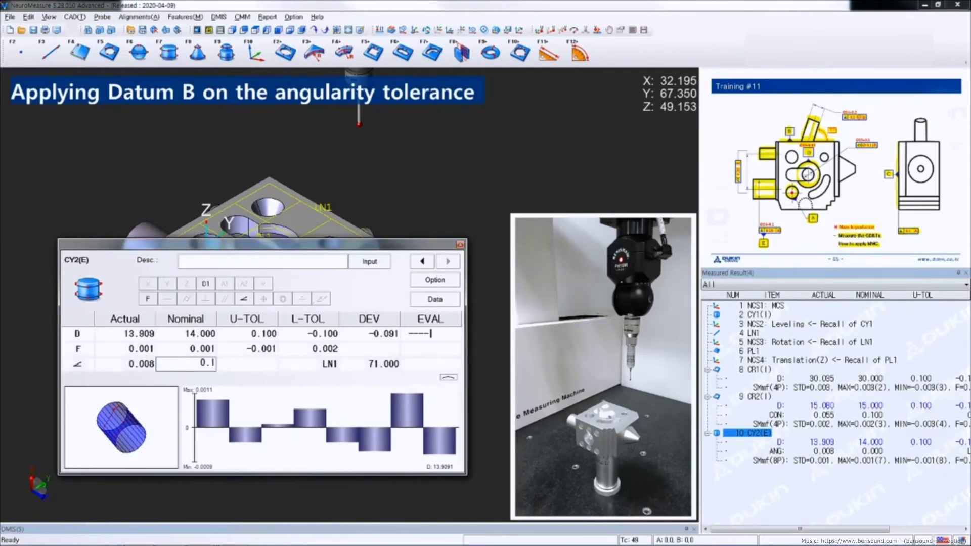
{"action": "key", "text": "Return"}
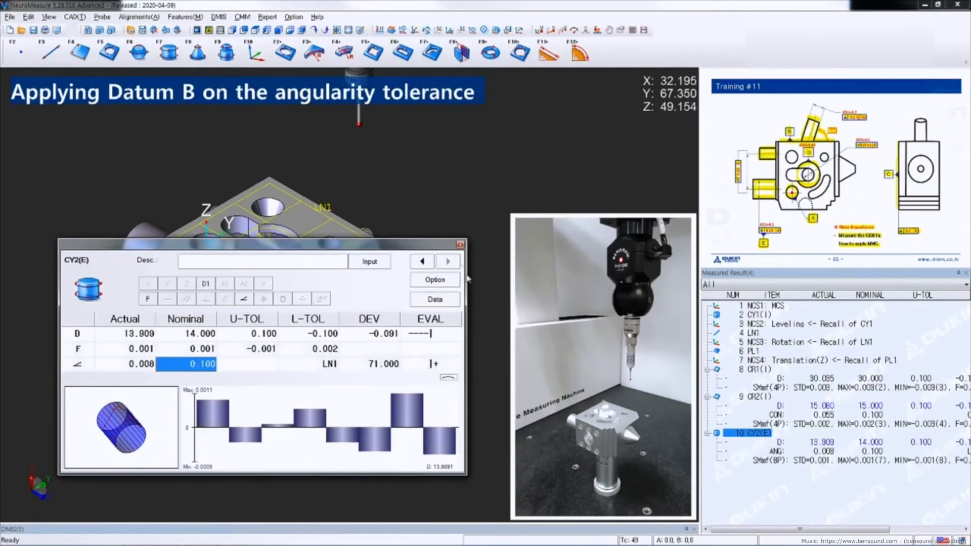
{"action": "left_click", "coordinate": [460, 245]}
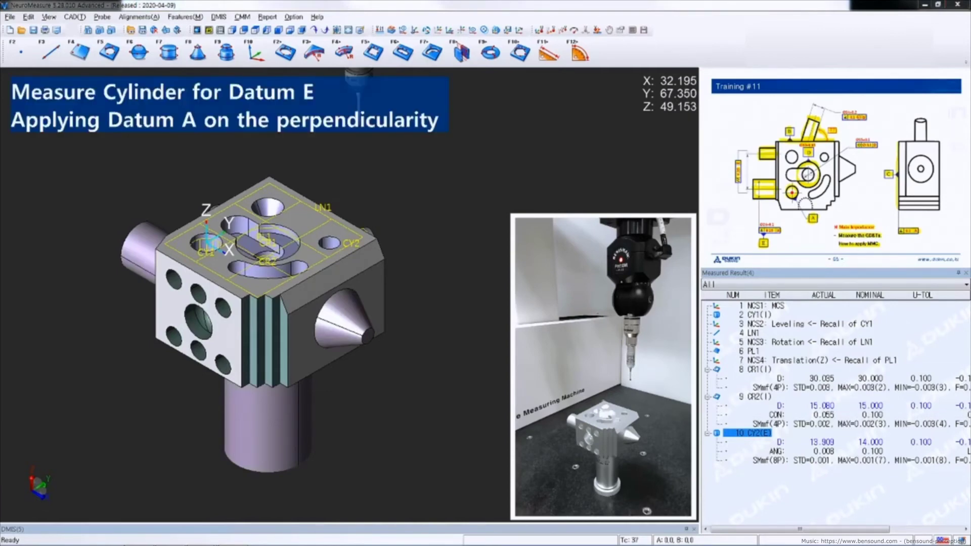
Measure the large side cylinder for datum E and remove its Y, Z and both angle items from the reported results
{"action": "left_click", "coordinate": [174, 55]}
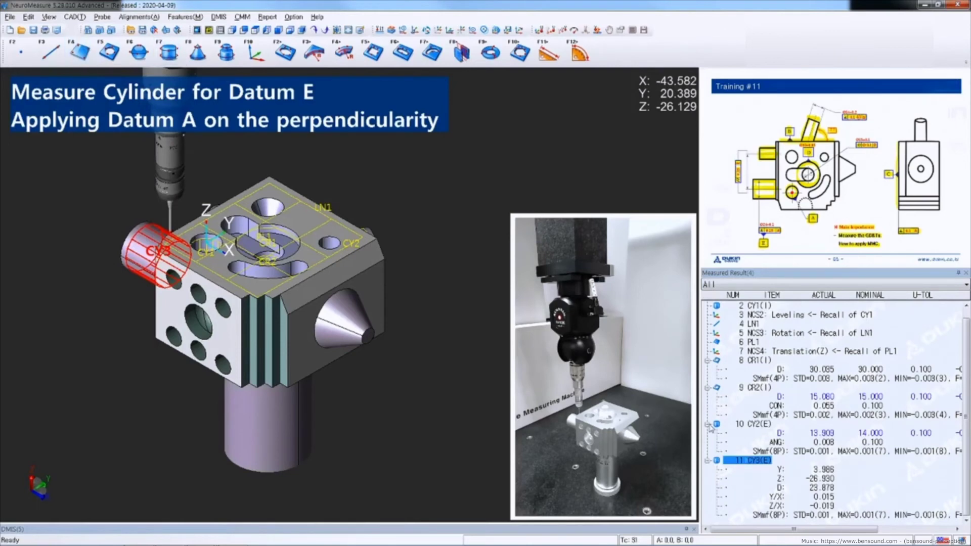
{"action": "left_click", "coordinate": [752, 462]}
{"action": "double_click", "coordinate": [753, 462]}
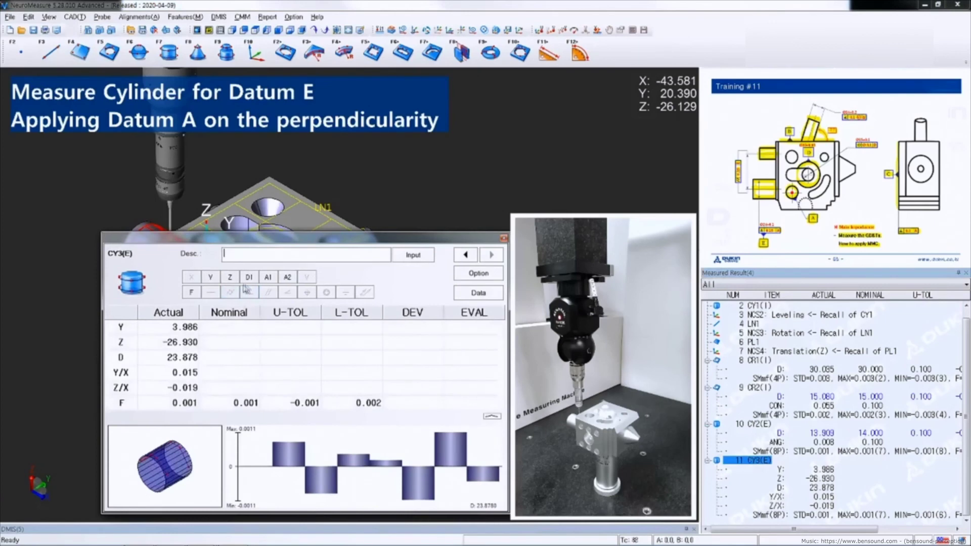
{"action": "left_click", "coordinate": [230, 277]}
{"action": "left_click", "coordinate": [211, 277]}
{"action": "left_click", "coordinate": [268, 277]}
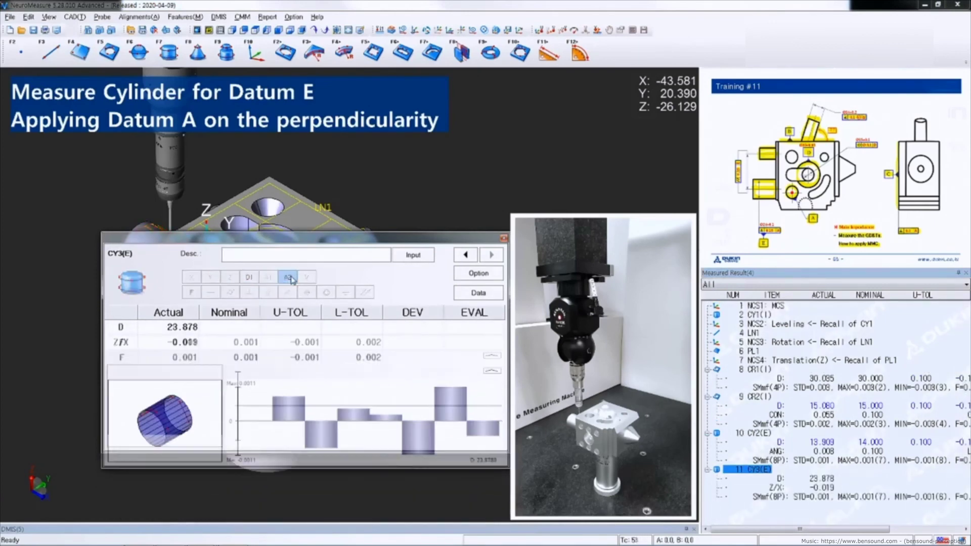
{"action": "left_click", "coordinate": [287, 277]}
Add a perpendicularity evaluation to cylinder CY3 and set its nominal diameter to 23.9
{"action": "left_click", "coordinate": [252, 293]}
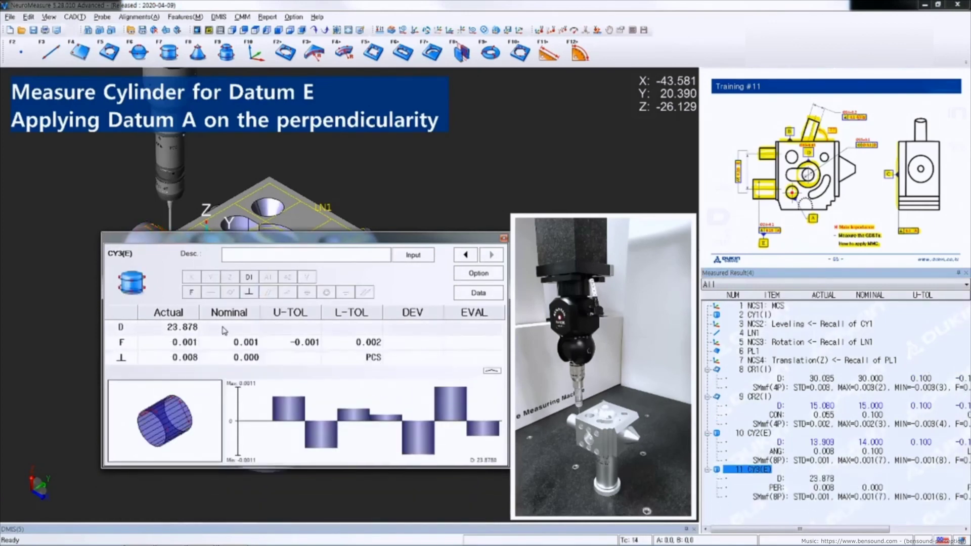
{"action": "left_click", "coordinate": [237, 328]}
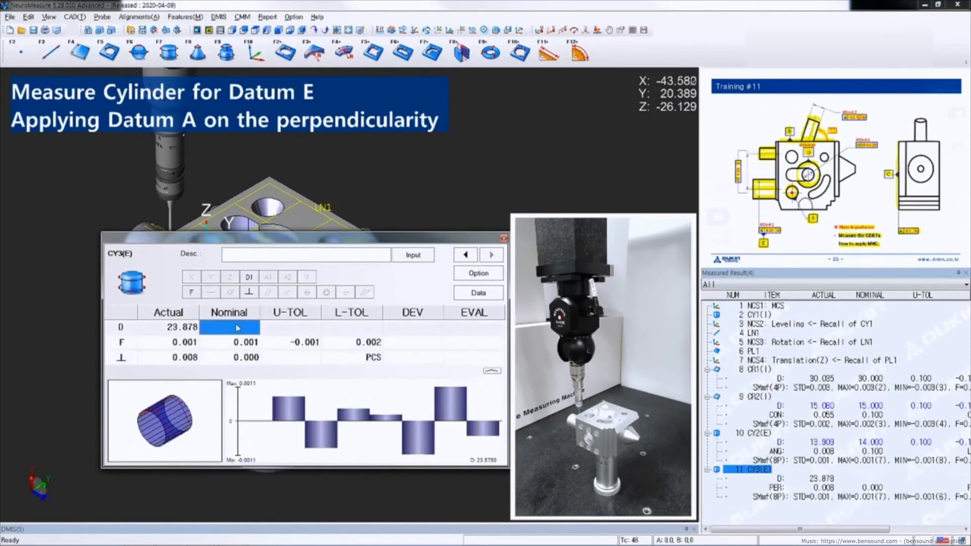
{"action": "type", "text": "23.9"}
{"action": "key", "text": "Return"}
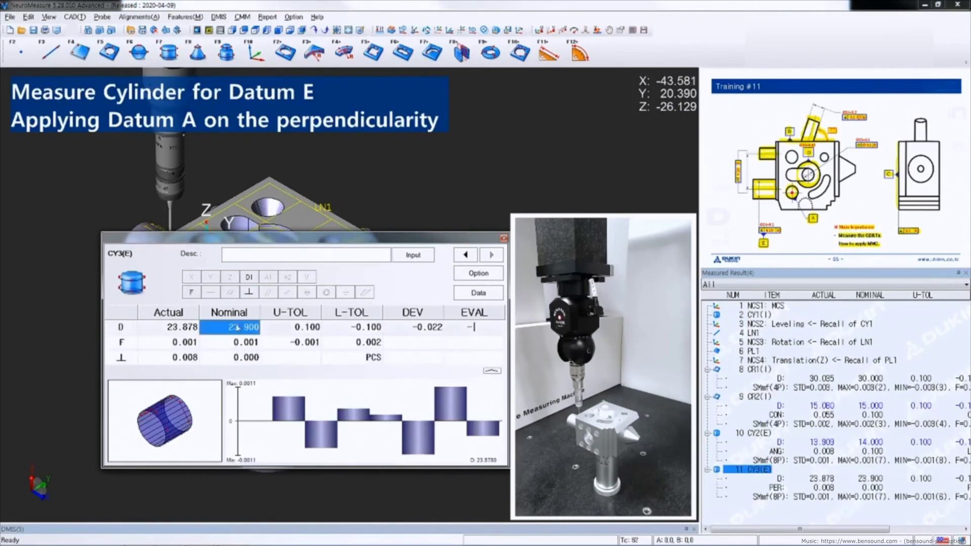
Set cylinder CY3's perpendicularity tolerance to 0.15
{"action": "left_click", "coordinate": [247, 358]}
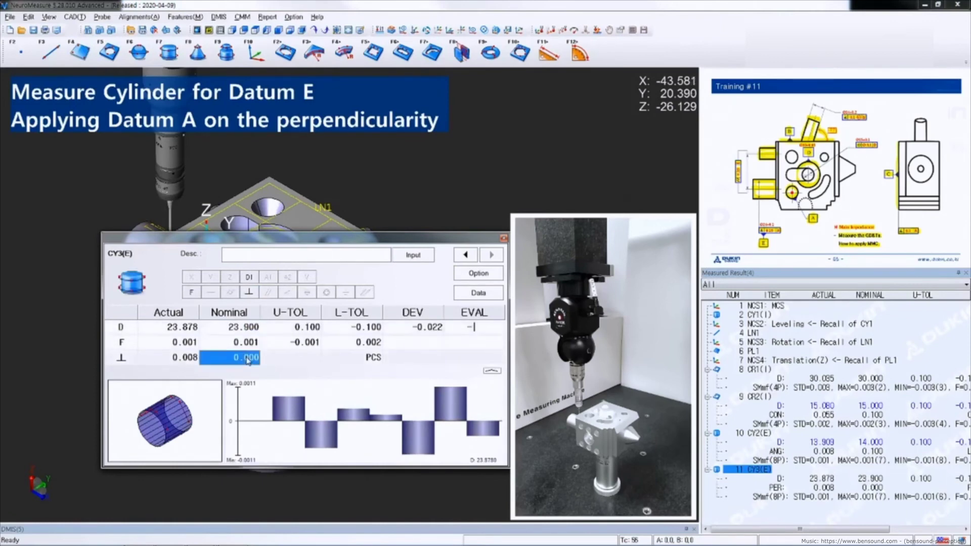
{"action": "type", "text": "0.15"}
{"action": "key", "text": "Return"}
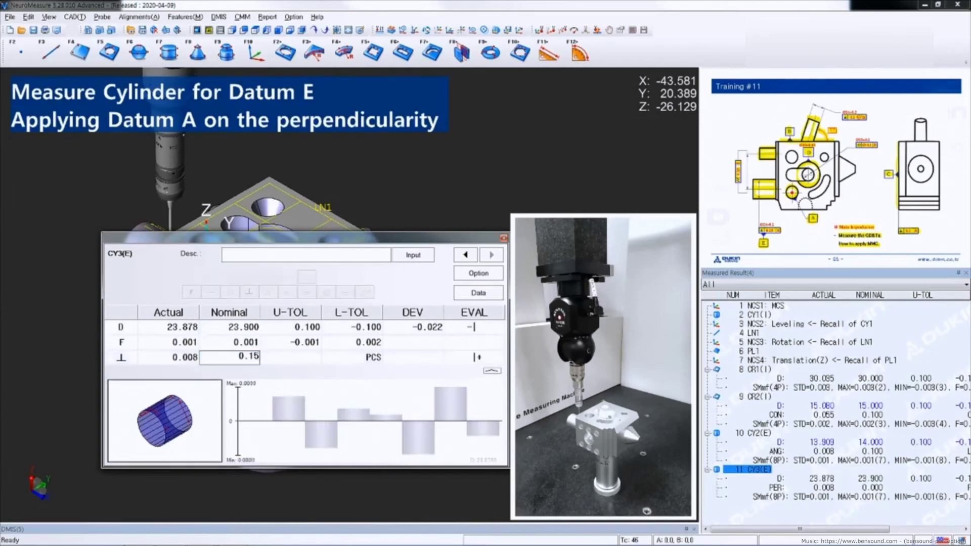
Assign CY1 as the first datum of cylinder CY3's perpendicularity and close its result window
{"action": "double_click", "coordinate": [126, 359]}
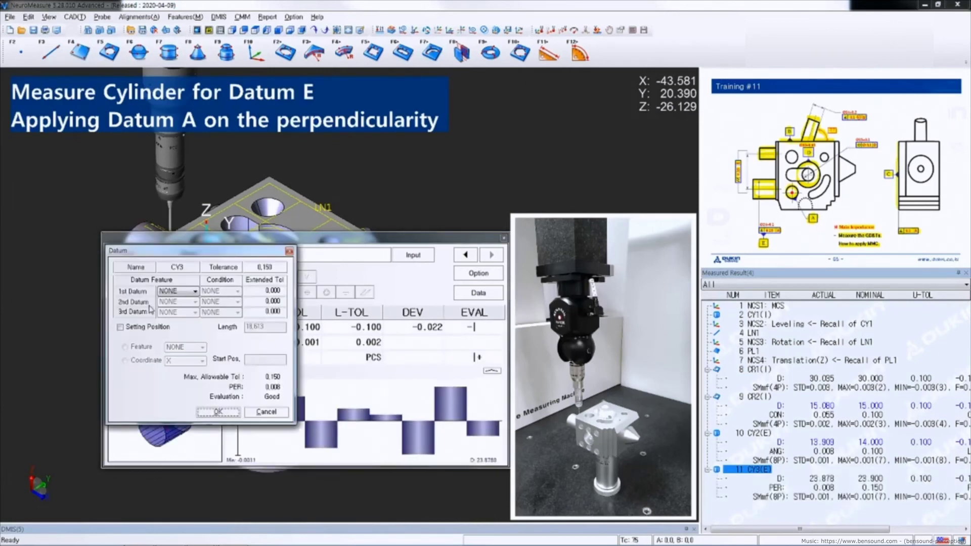
{"action": "left_click", "coordinate": [174, 292]}
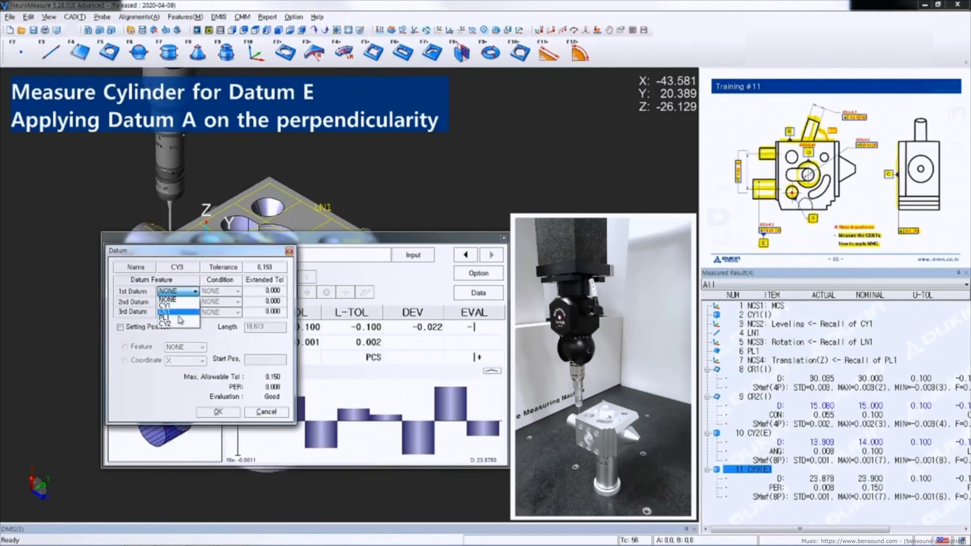
{"action": "left_click", "coordinate": [181, 305]}
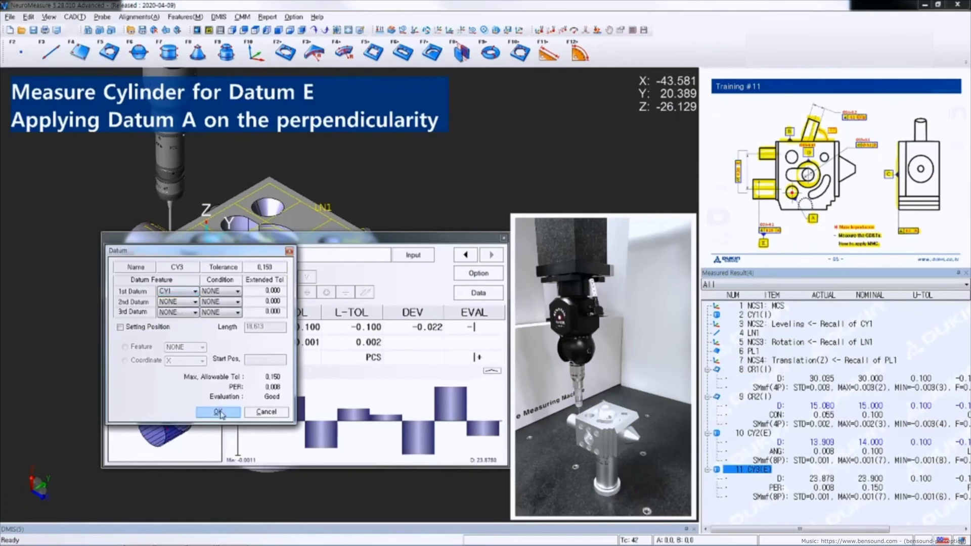
{"action": "left_click", "coordinate": [218, 411]}
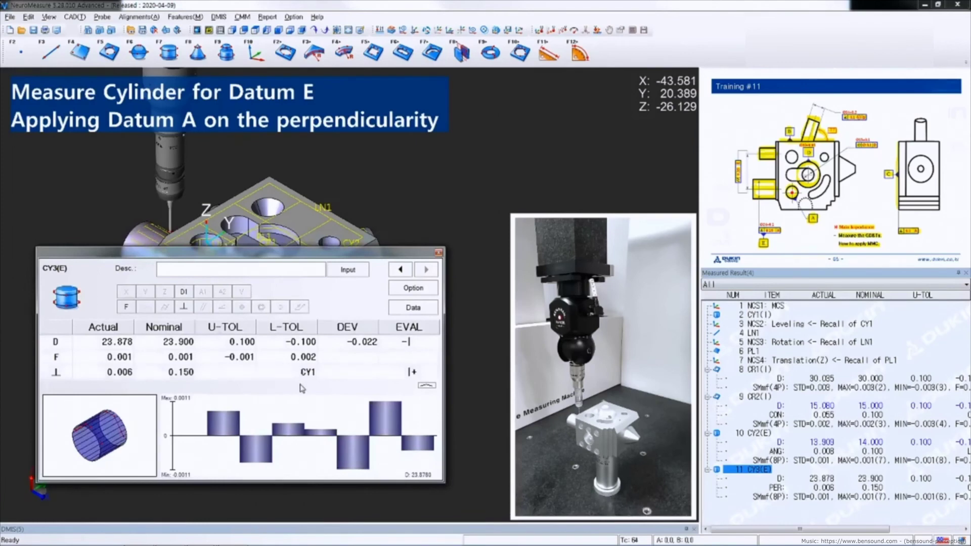
{"action": "left_click", "coordinate": [438, 252]}
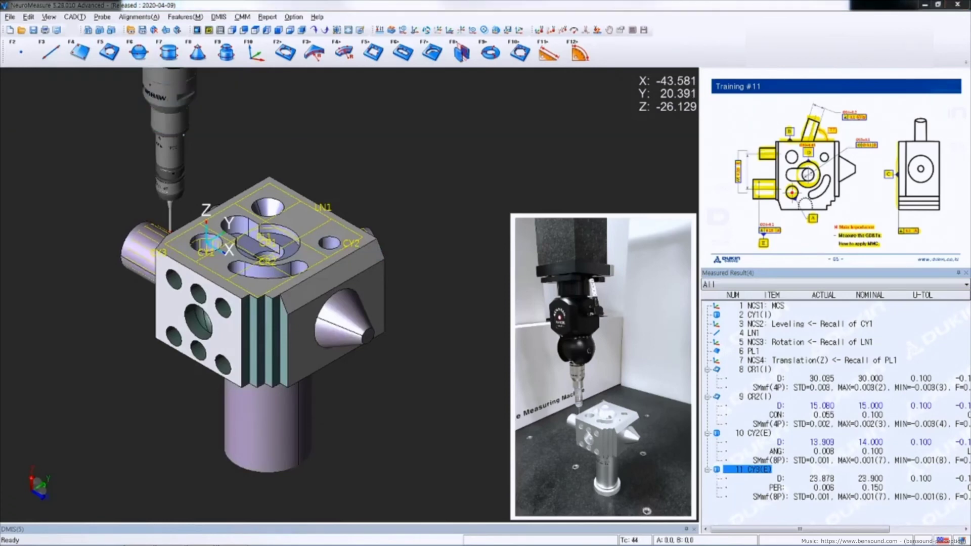
Measure the smaller side cylinder parallel to the datum E cylinder and open its result window
{"action": "left_click", "coordinate": [169, 57]}
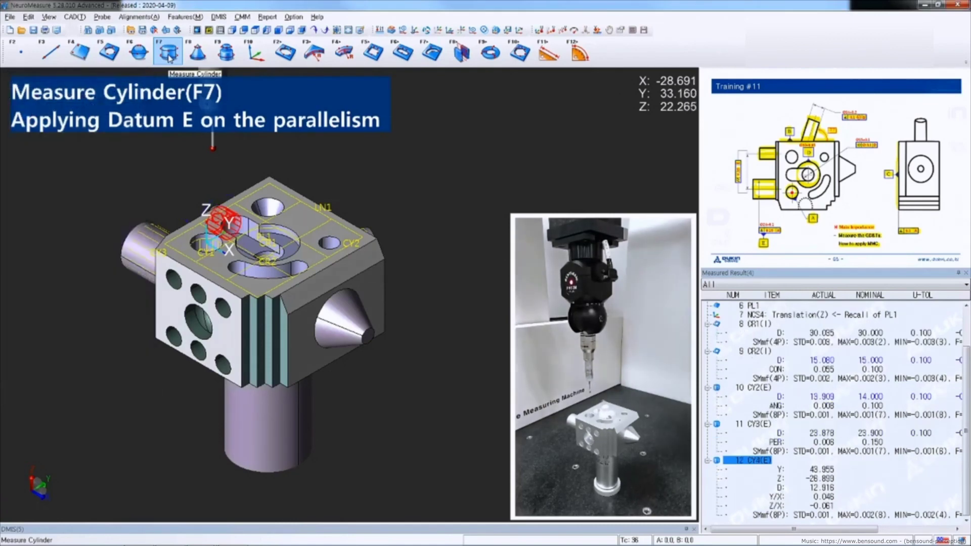
{"action": "double_click", "coordinate": [804, 496]}
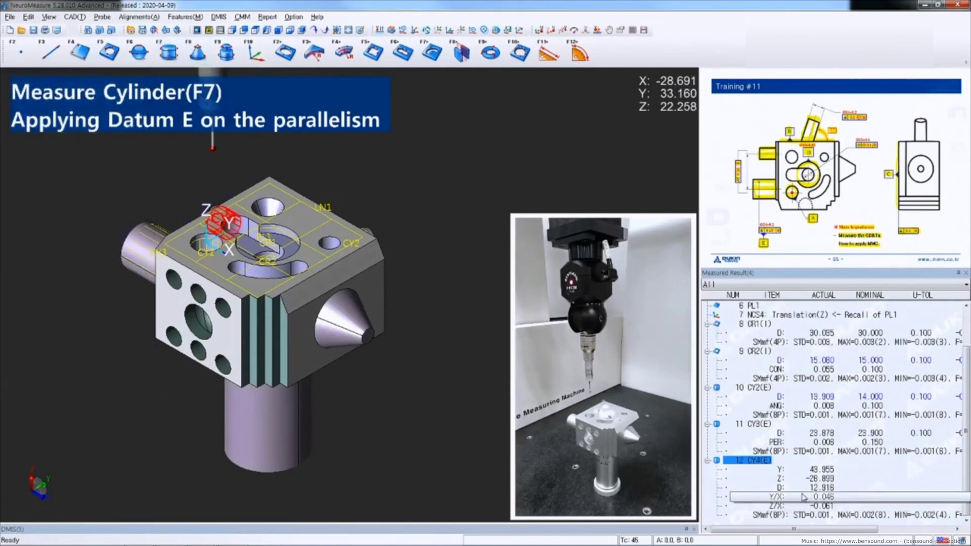
{"action": "left_click_drag", "start_coordinate": [421, 262], "coordinate": [207, 197]}
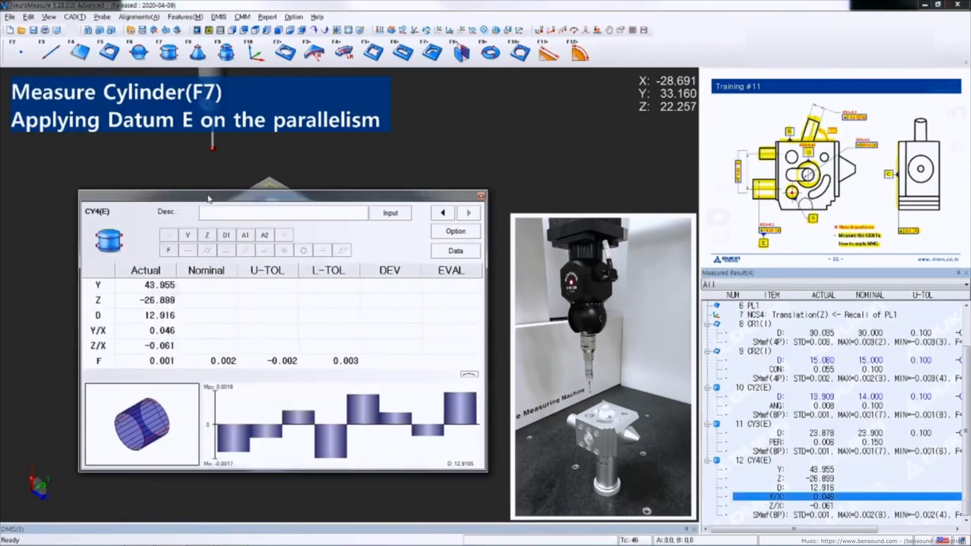
Remove Y, Z, diameter and both angle items from cylinder CY4's reported results, keeping the form item
{"action": "left_click", "coordinate": [169, 249]}
{"action": "left_click", "coordinate": [188, 234]}
{"action": "left_click", "coordinate": [220, 236]}
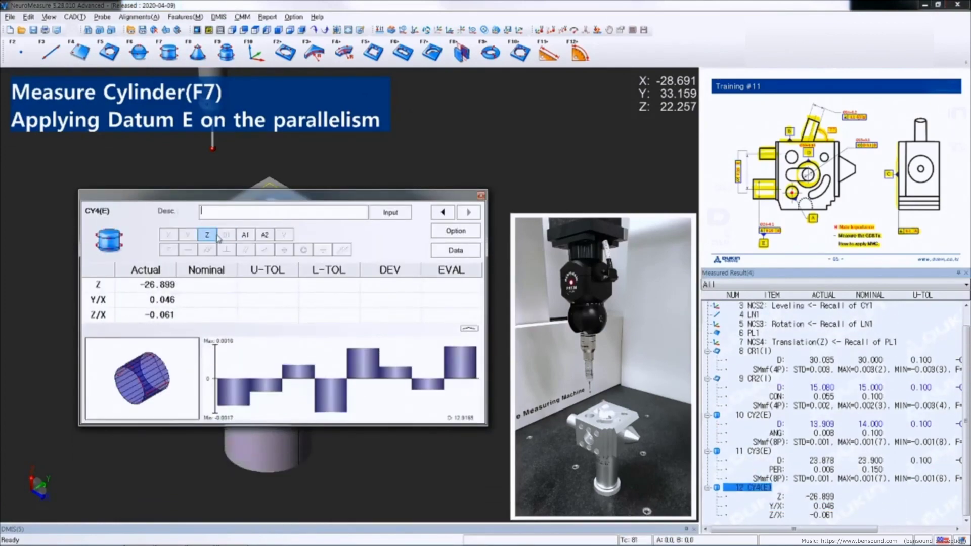
{"action": "left_click", "coordinate": [207, 234]}
{"action": "left_click", "coordinate": [245, 235]}
{"action": "left_click", "coordinate": [264, 234]}
{"action": "left_click", "coordinate": [168, 249]}
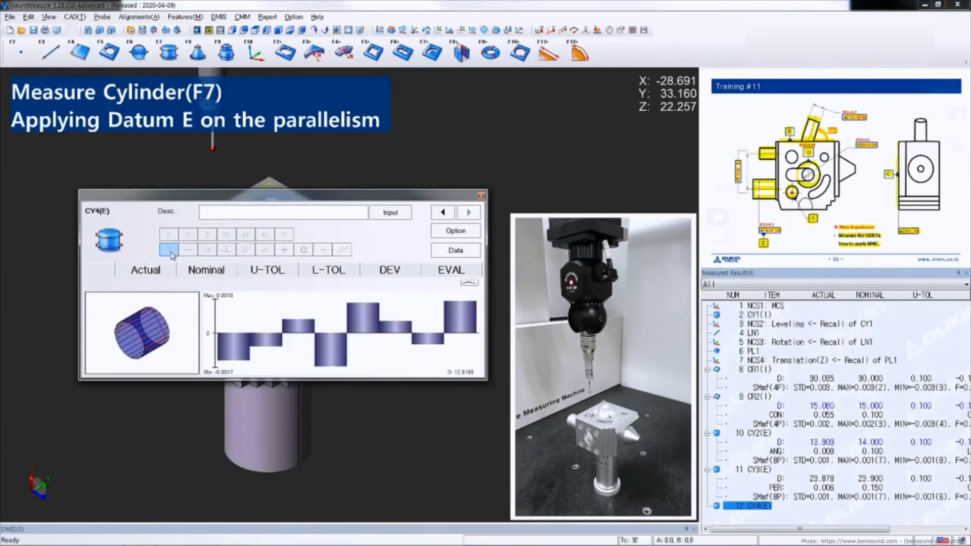
Add a parallelism evaluation to cylinder CY4 with CY3 as its first datum
{"action": "left_click", "coordinate": [245, 250]}
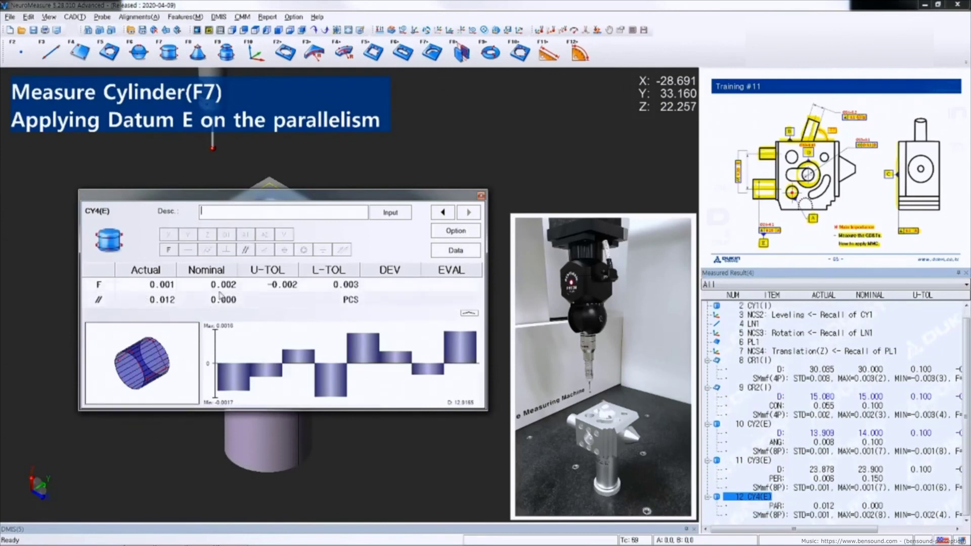
{"action": "double_click", "coordinate": [344, 300]}
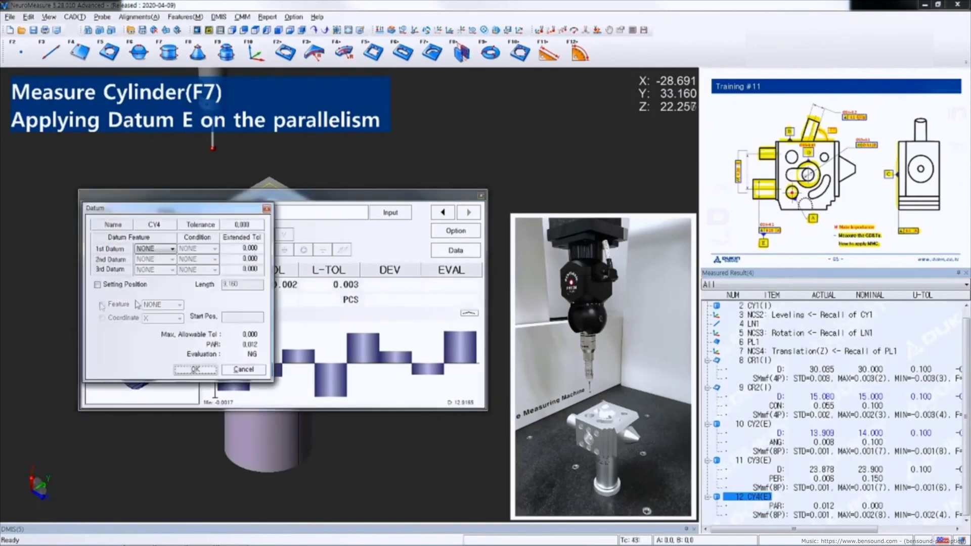
{"action": "left_click", "coordinate": [156, 249]}
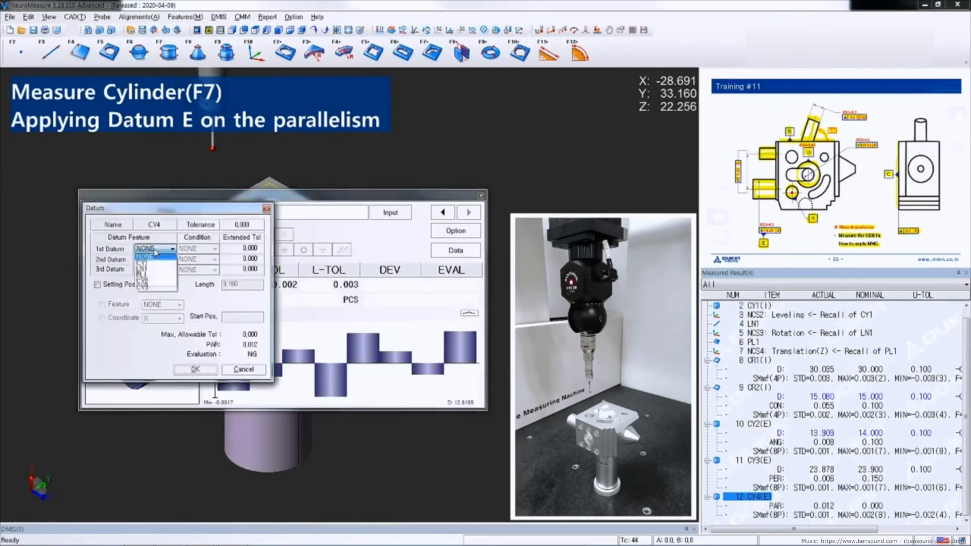
{"action": "left_click", "coordinate": [155, 289]}
{"action": "left_click", "coordinate": [195, 369]}
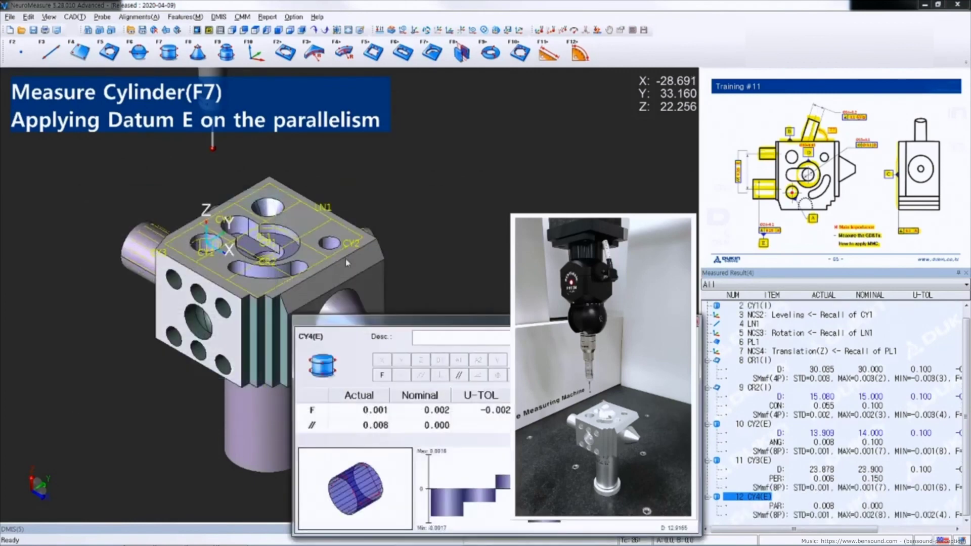
Set cylinder CY4's parallelism tolerance to 0.15 and close its result window
{"action": "left_click_drag", "start_coordinate": [404, 334], "coordinate": [139, 213]}
{"action": "double_click", "coordinate": [155, 311]}
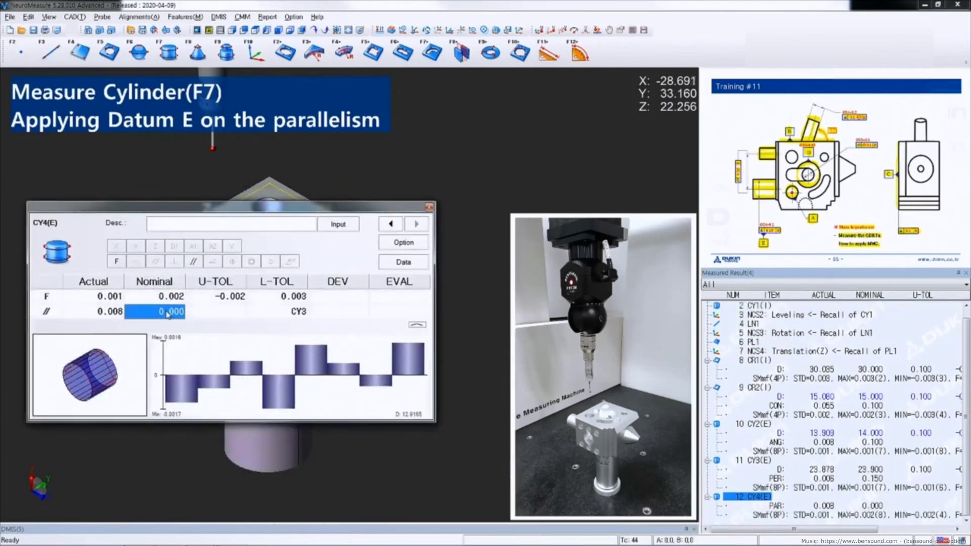
{"action": "type", "text": "0.15"}
{"action": "key", "text": "Return"}
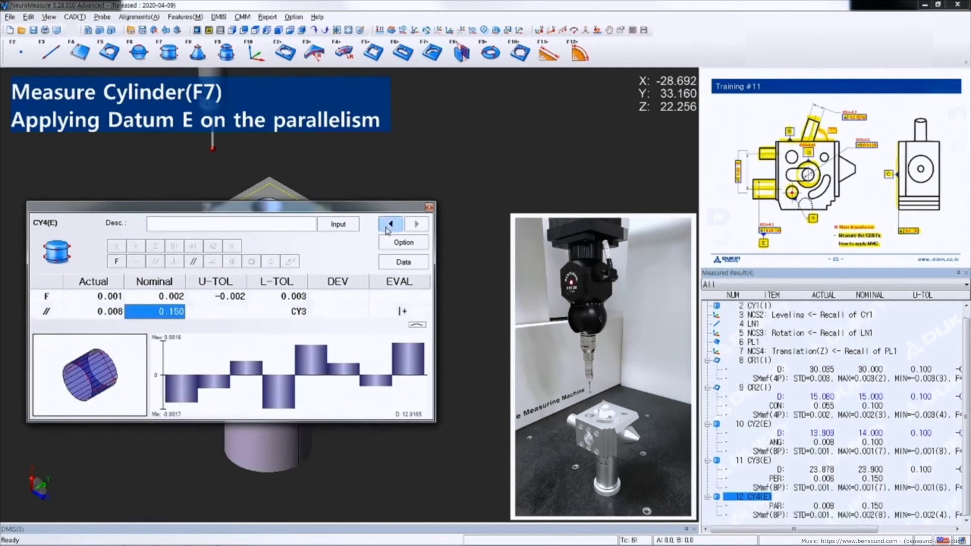
{"action": "left_click", "coordinate": [428, 207]}
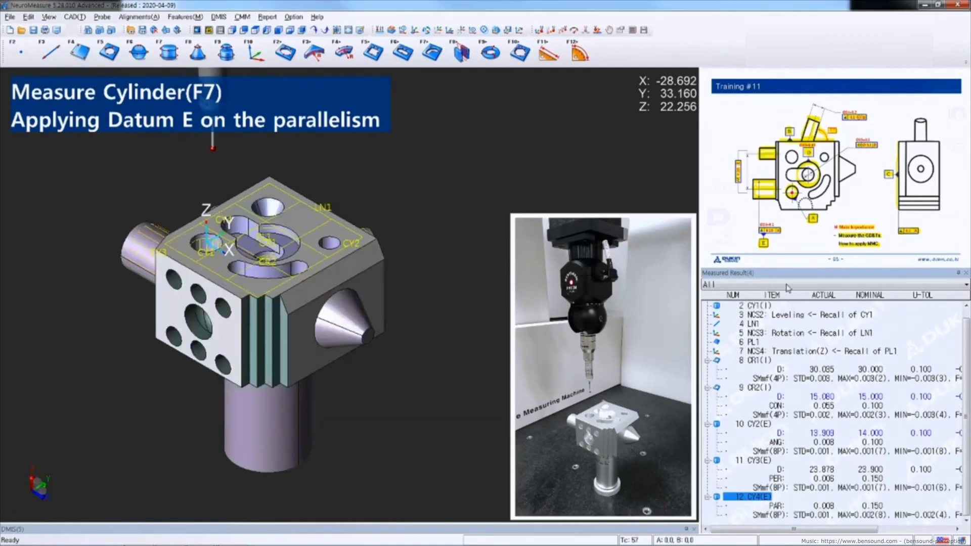